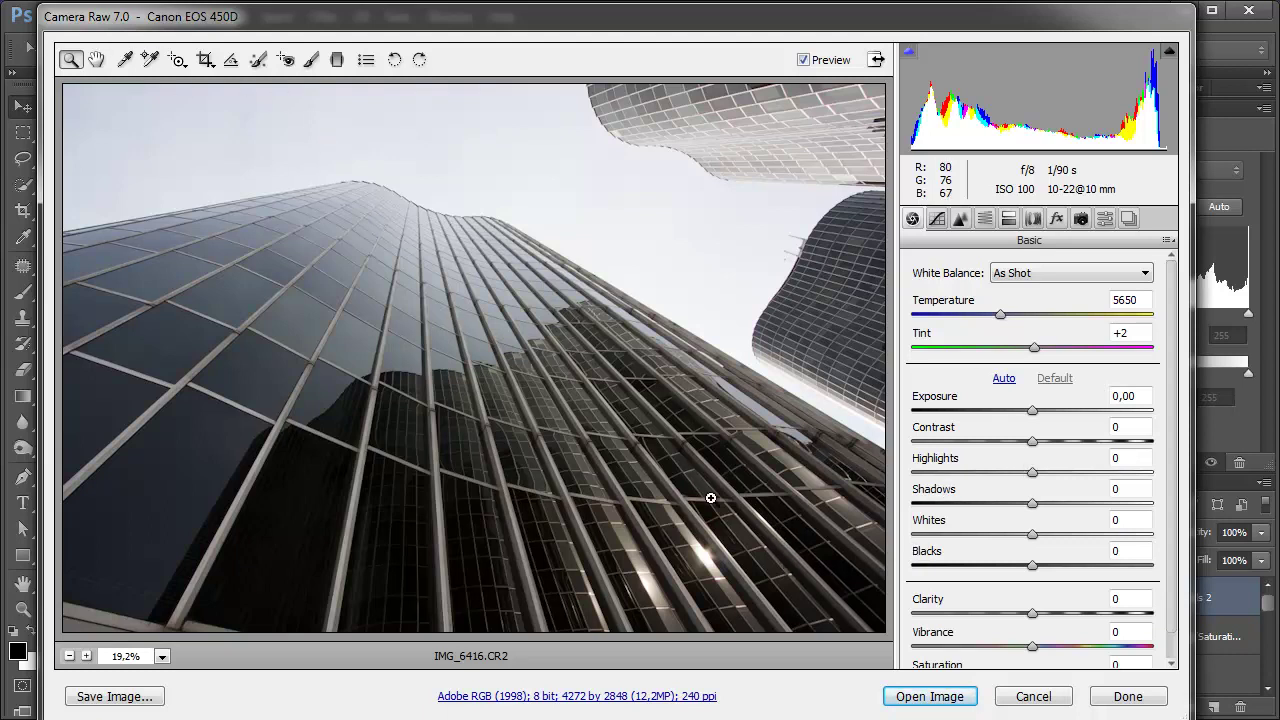
Try Highlights -34, Clarity +78 and a lowered Red tone curve in Camera Raw, then cancel.
mouse_move(1032, 472)
left_mouse_down()
mouse_move(991, 472)
mouse_move(1091, 520)
left_mouse_up()
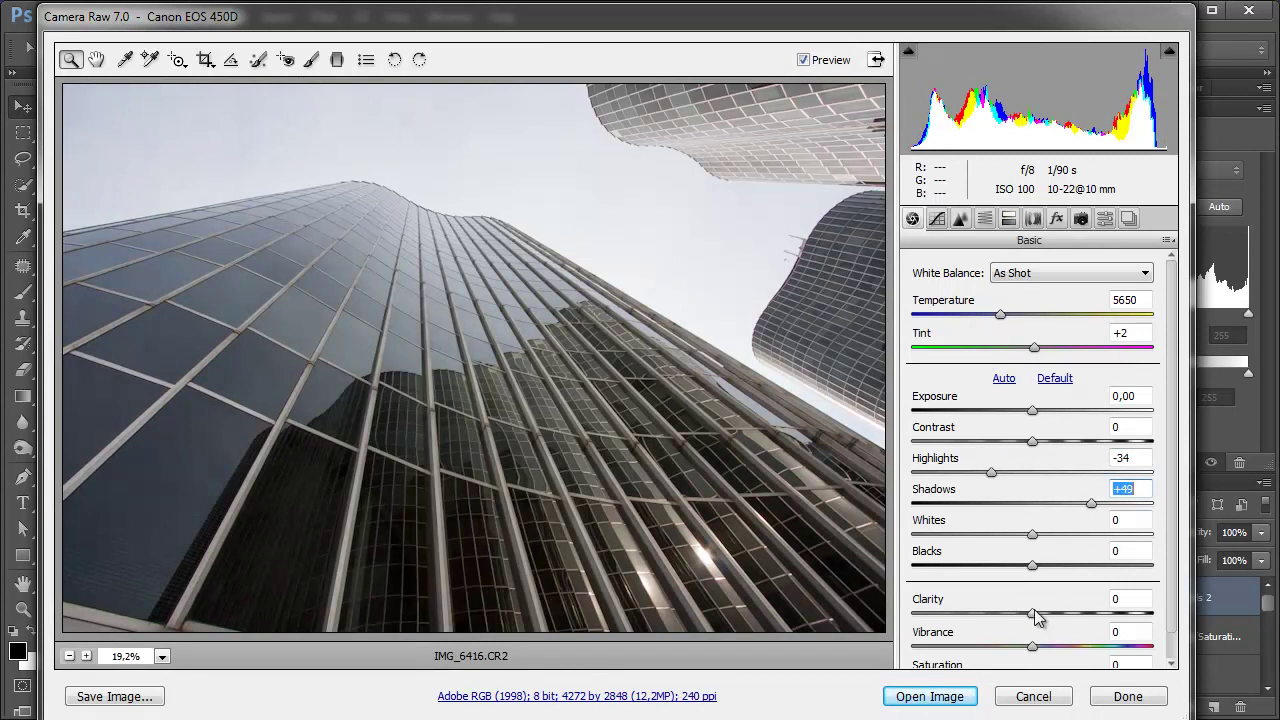
left_click_drag(1032, 612, 1125, 612)
left_click(936, 218)
left_click(1019, 327)
left_click(1022, 366)
left_click_drag(1046, 462, 1070, 516)
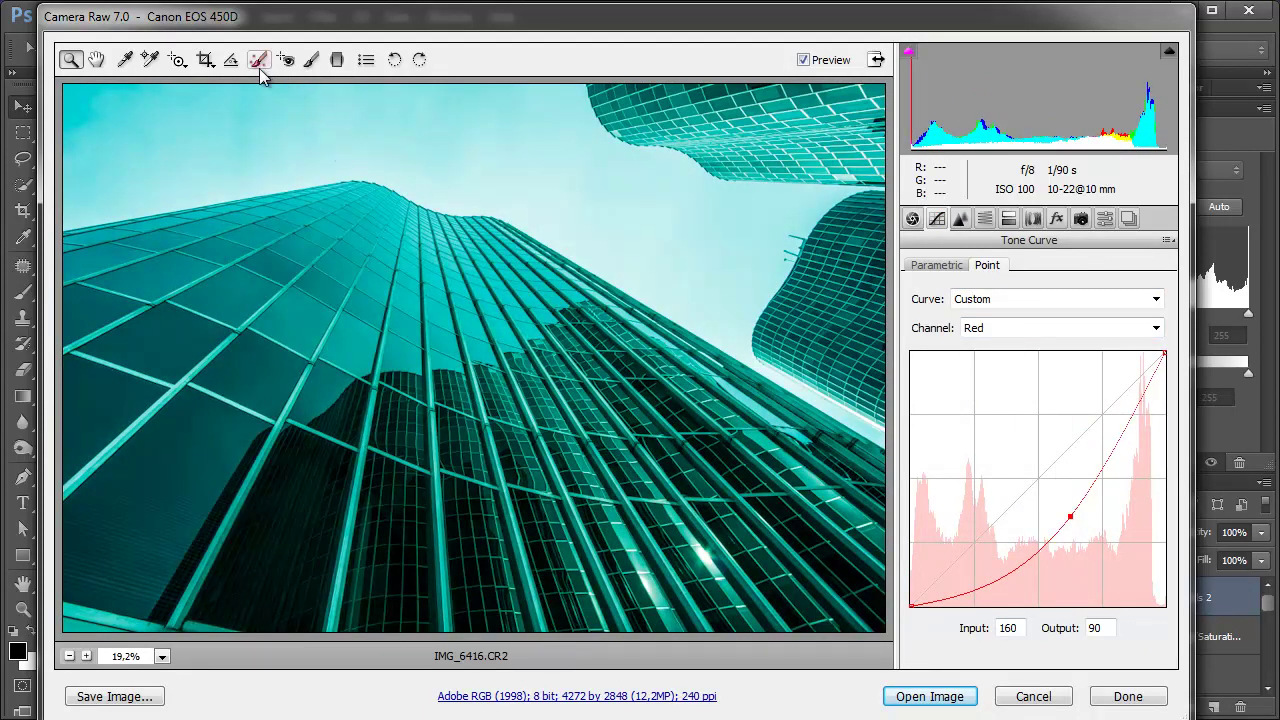
left_click(310, 60)
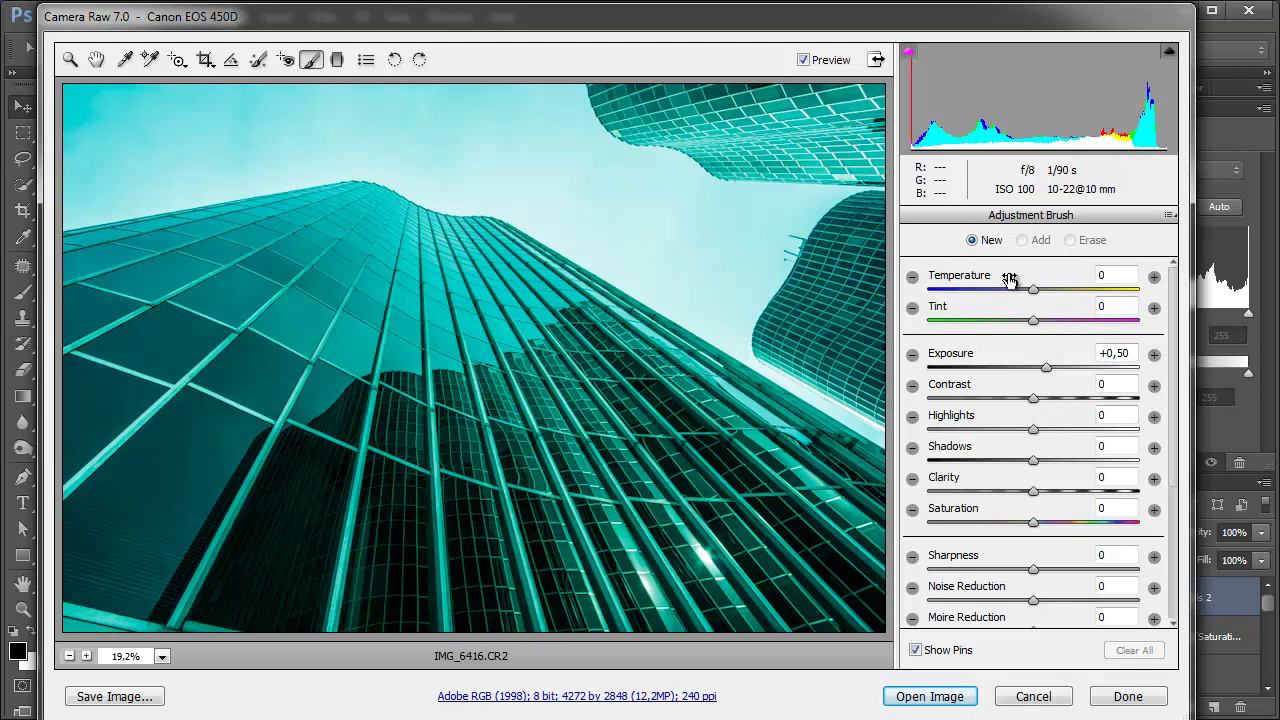
left_click(1035, 695)
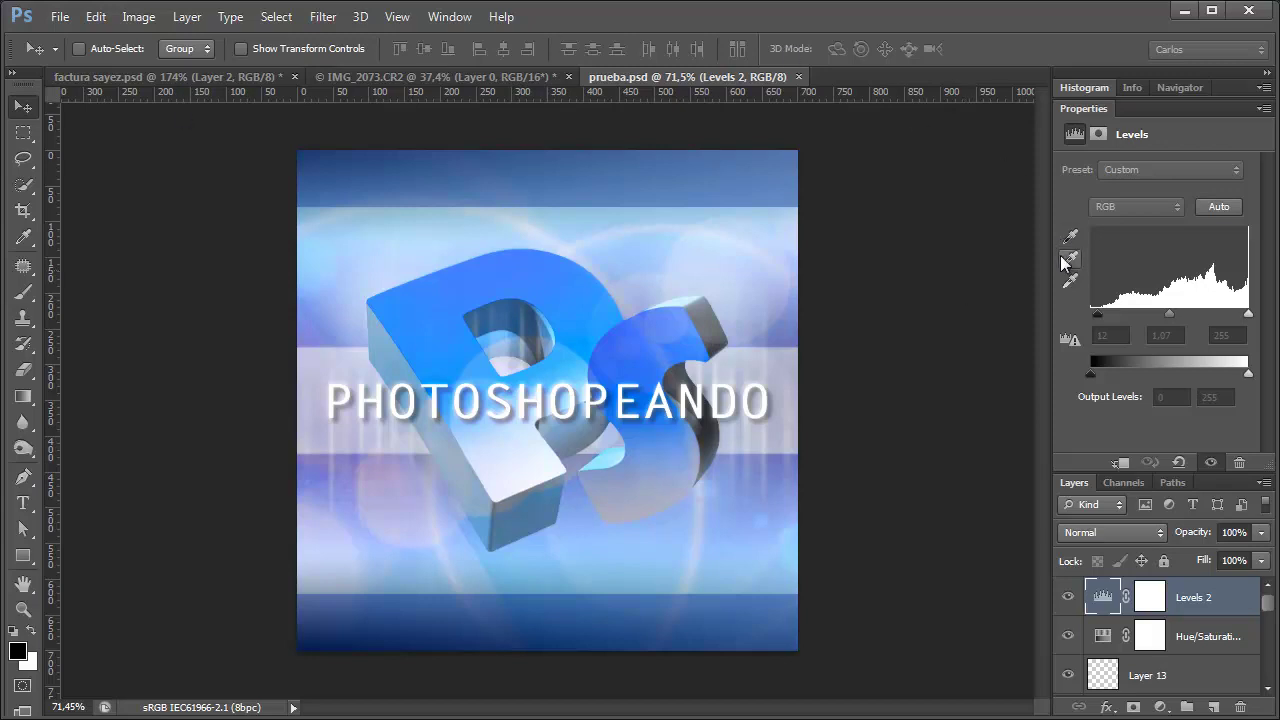
left_click(97, 17)
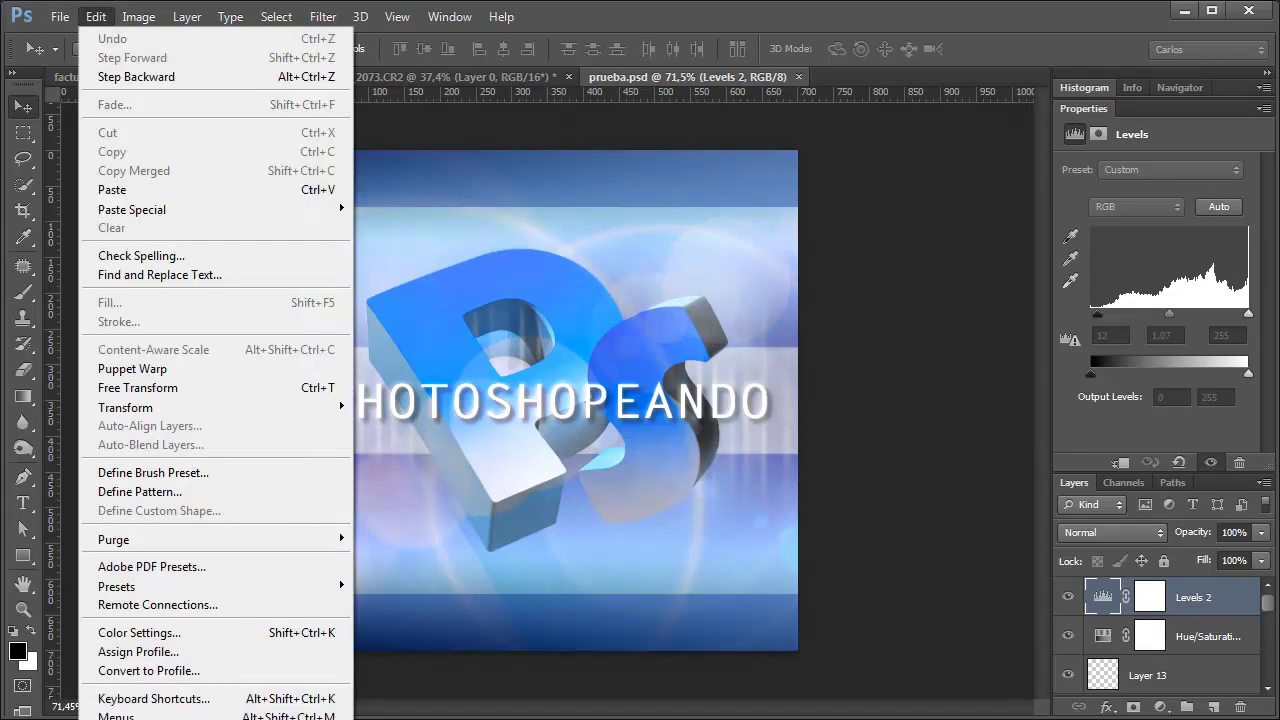
key("ctrl+k")
left_click_drag(730, 100, 752, 449)
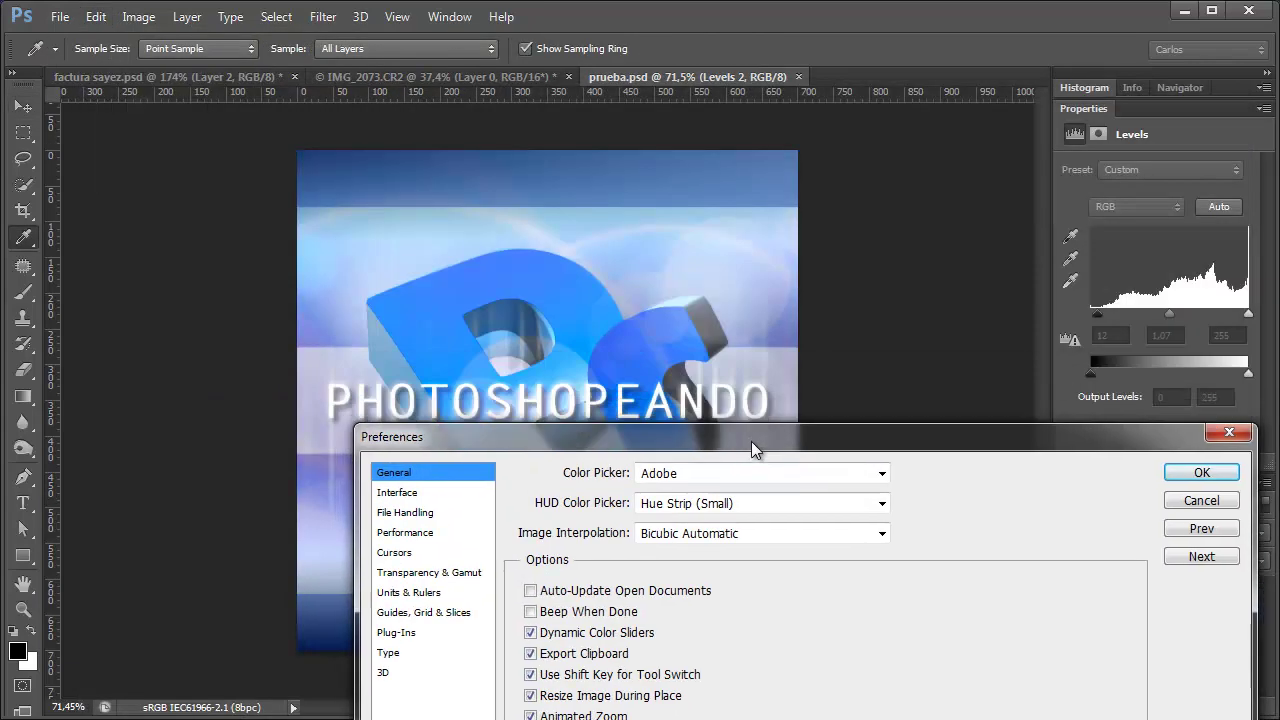
left_click(400, 493)
left_click_drag(651, 449, 647, 577)
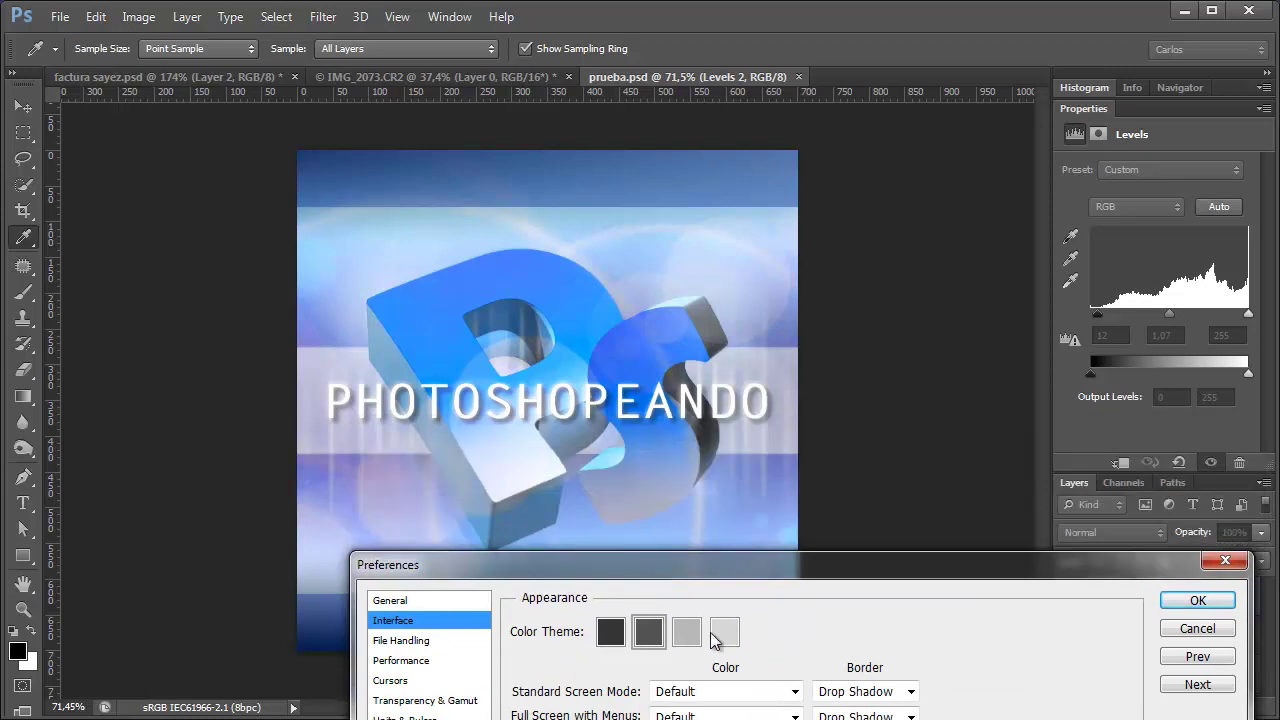
left_click(715, 640)
left_click(690, 638)
left_click(655, 638)
left_click(609, 636)
left_click(648, 632)
left_click_drag(869, 560, 1053, 333)
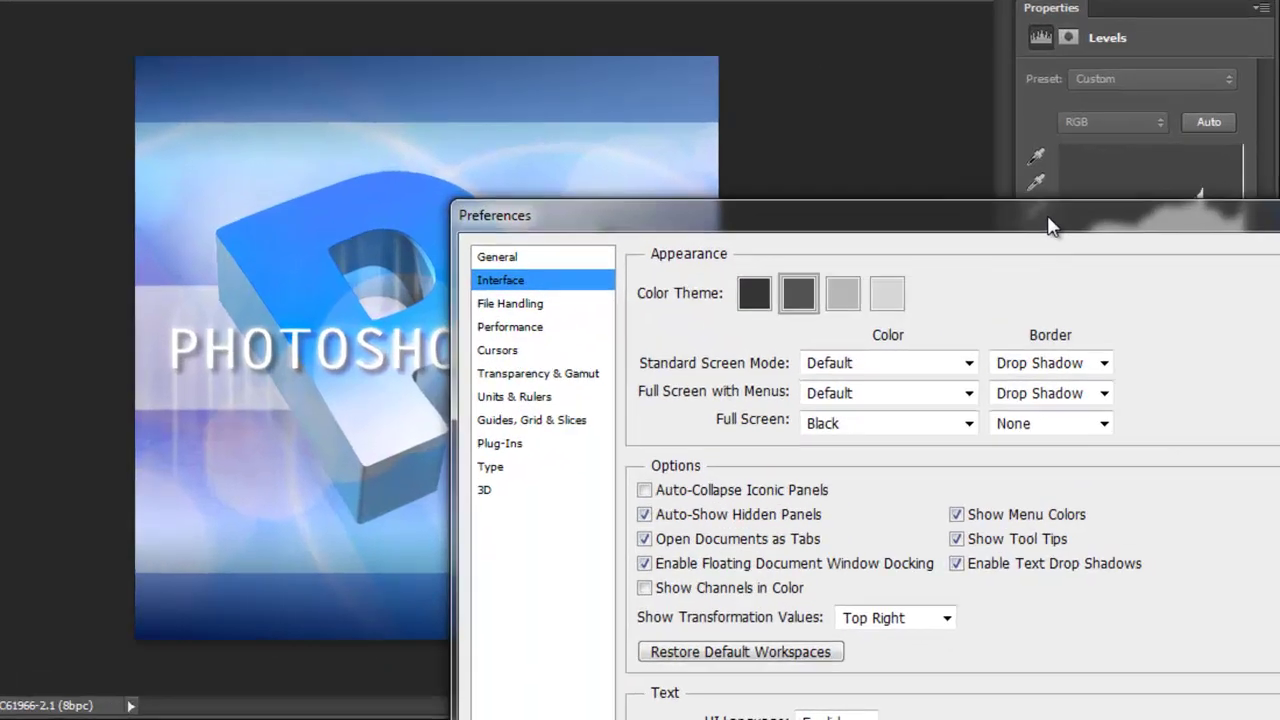
left_click(510, 303)
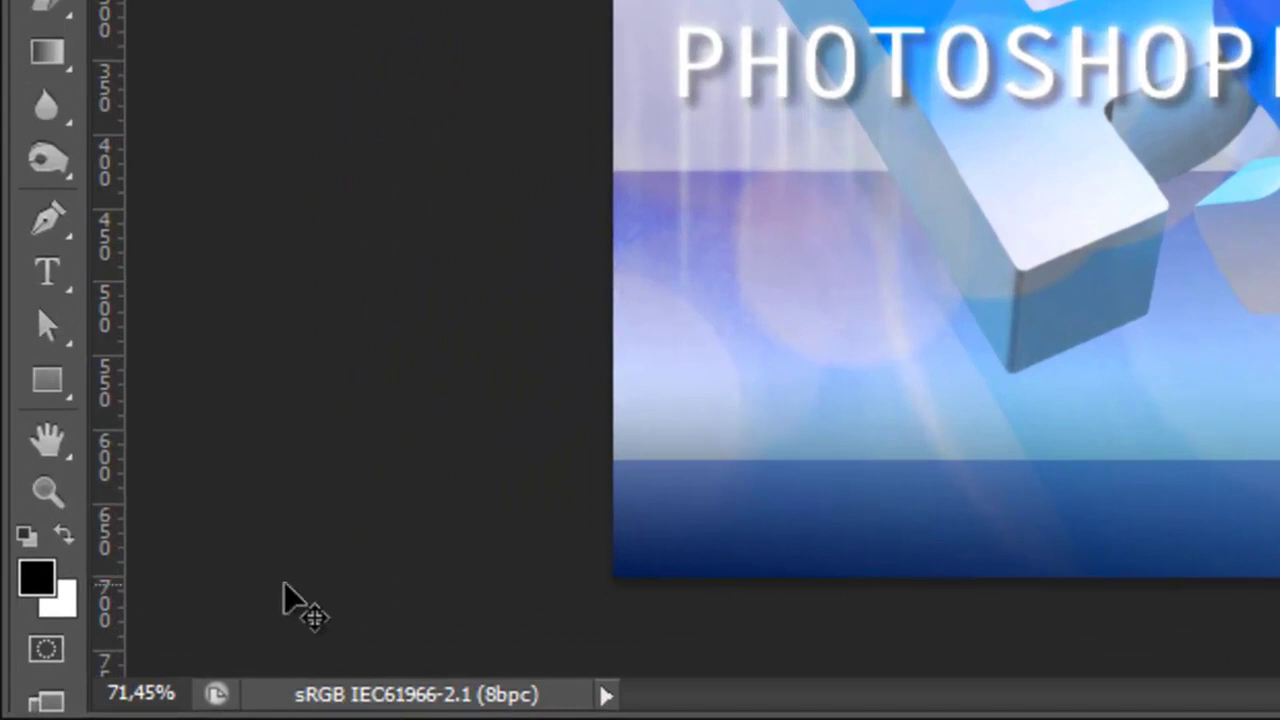
Save prueba.psd with Ctrl+S.
key("ctrl+s")
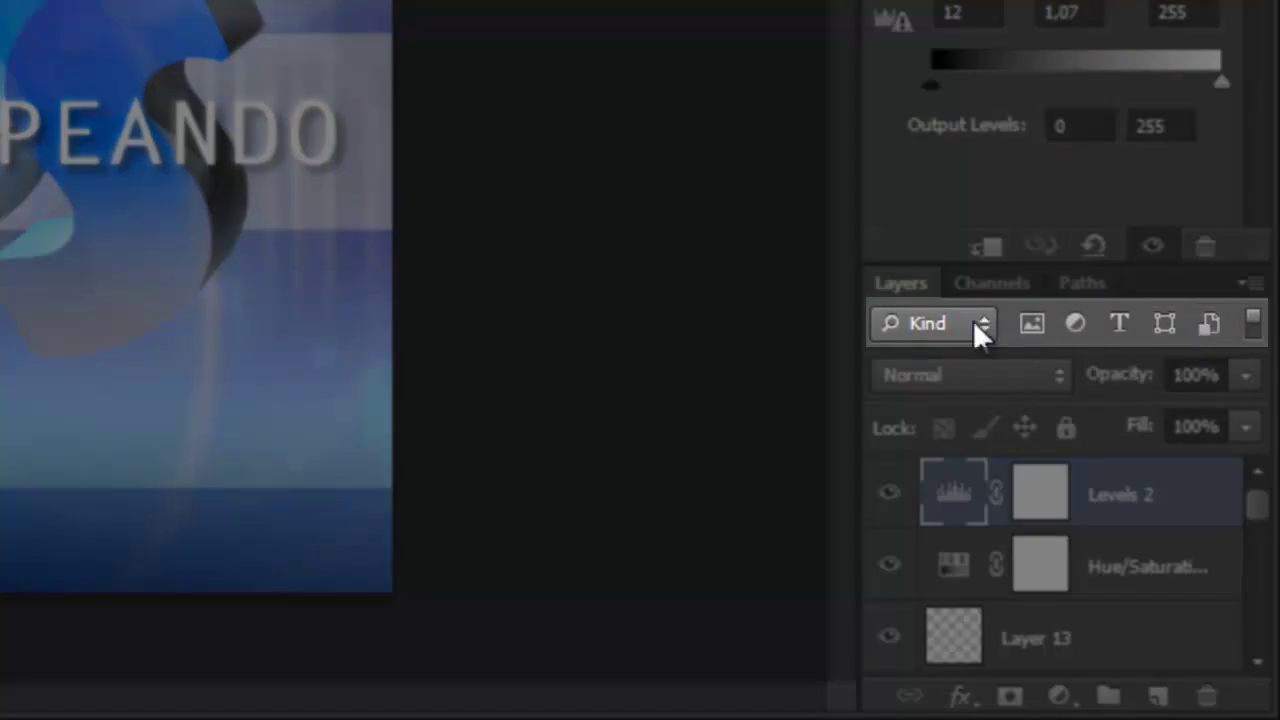
left_click(975, 322)
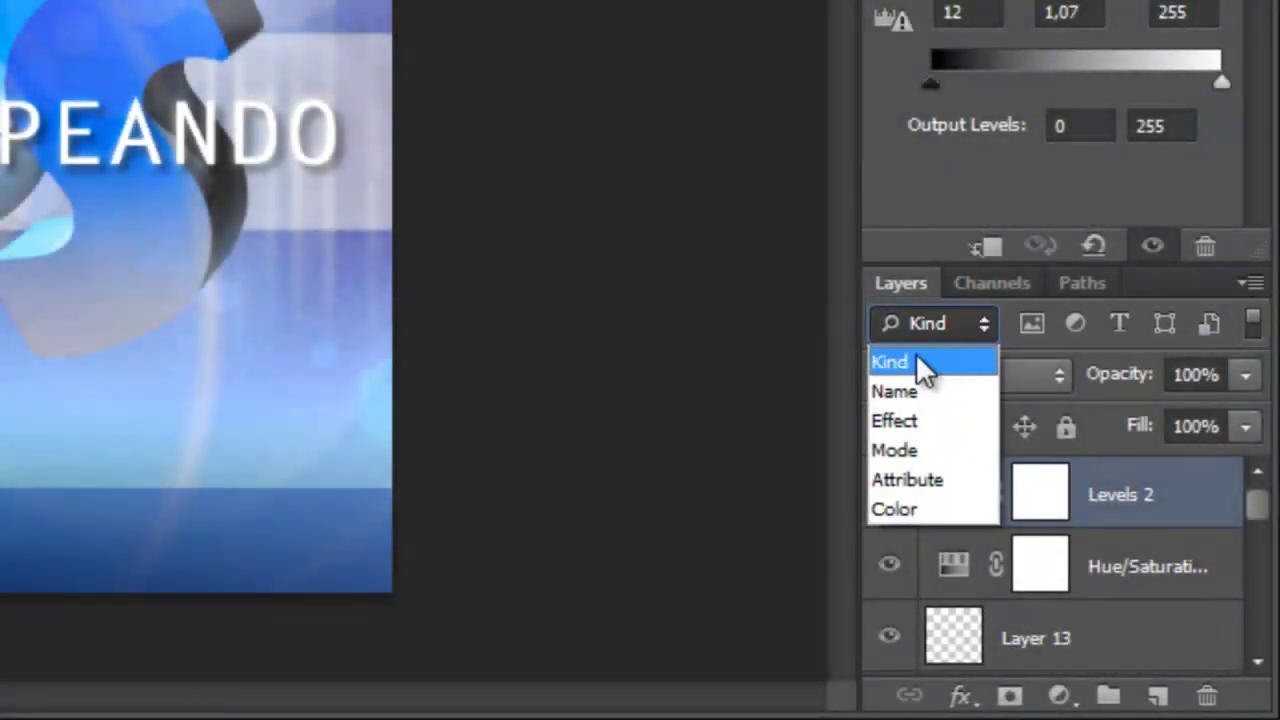
left_click(919, 362)
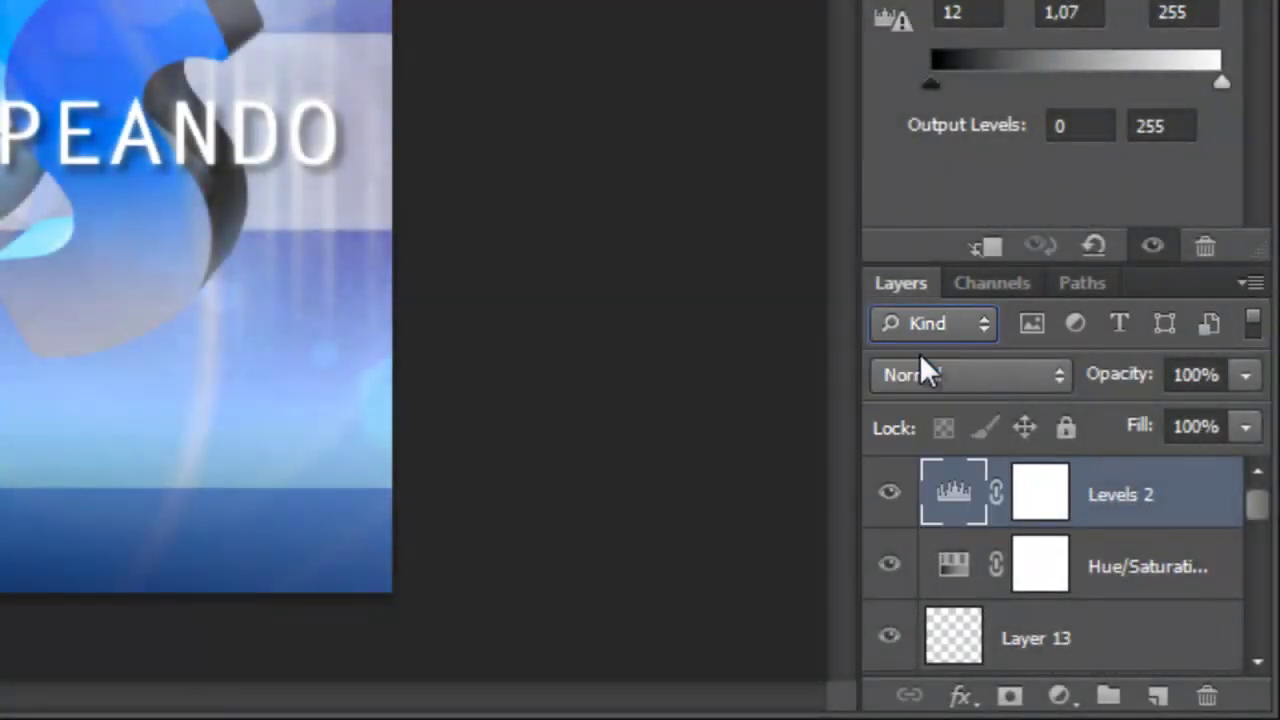
left_click(1122, 329)
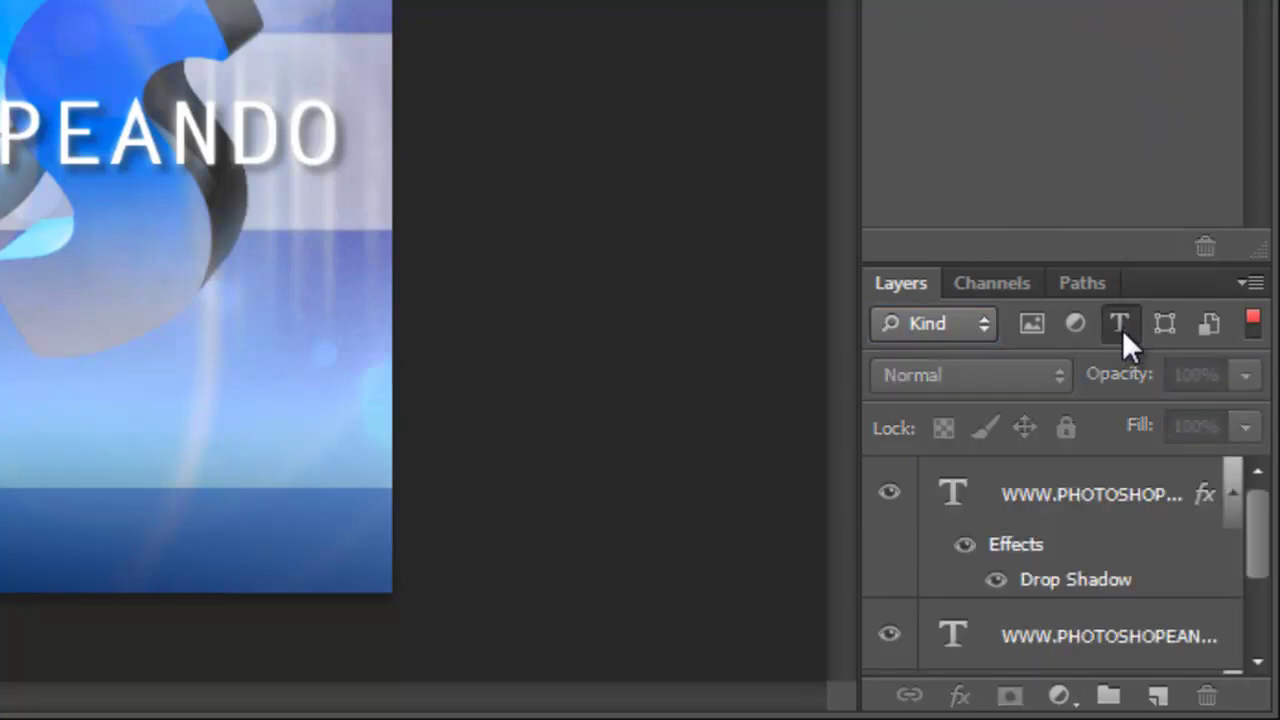
left_click(1208, 325)
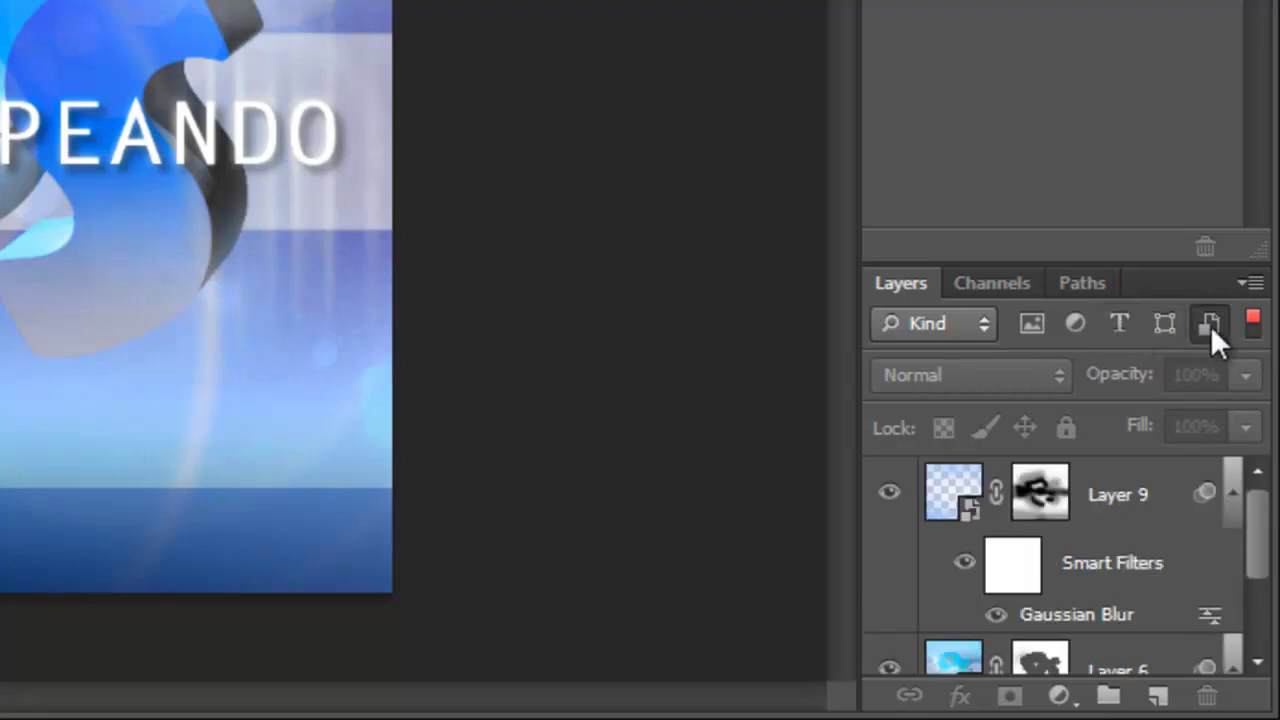
left_click(1248, 326)
left_click(1248, 326)
left_click(1246, 326)
left_click(940, 335)
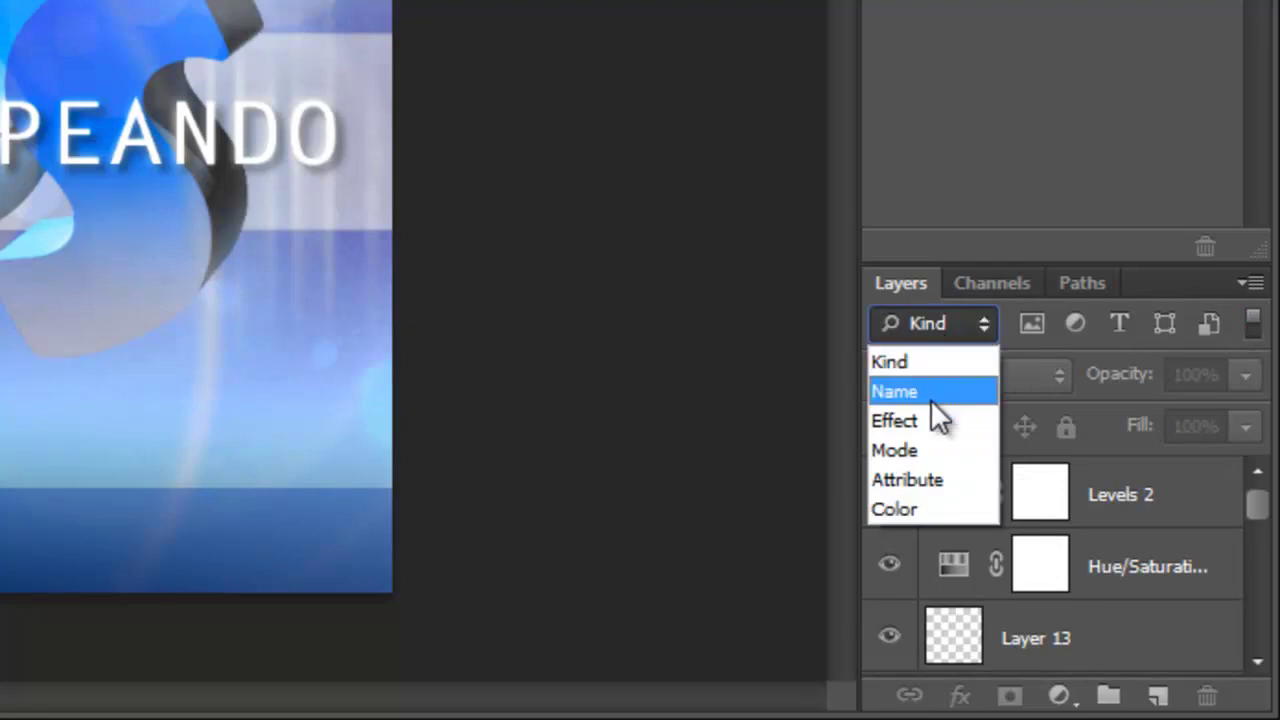
left_click(930, 399)
left_click(916, 335)
left_click(920, 360)
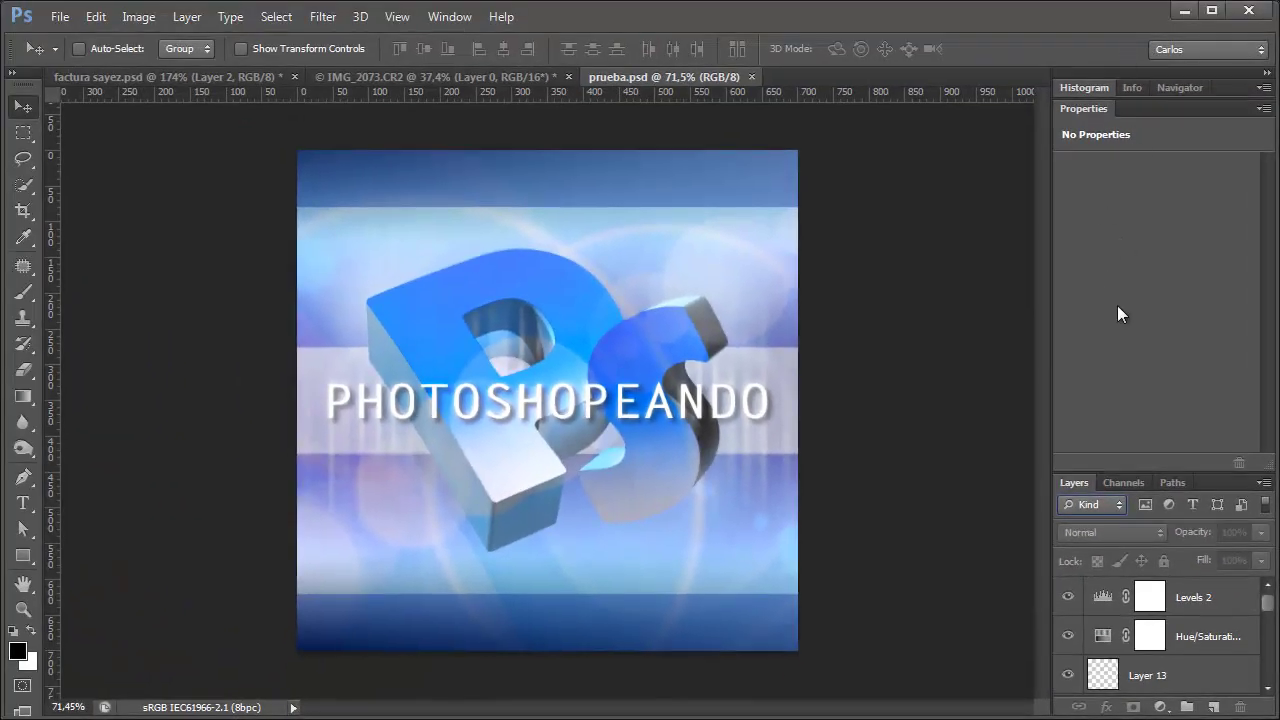
Show and dismiss the Adjustments panel, then add a Curves adjustment layer.
left_click(449, 16)
left_click(480, 151)
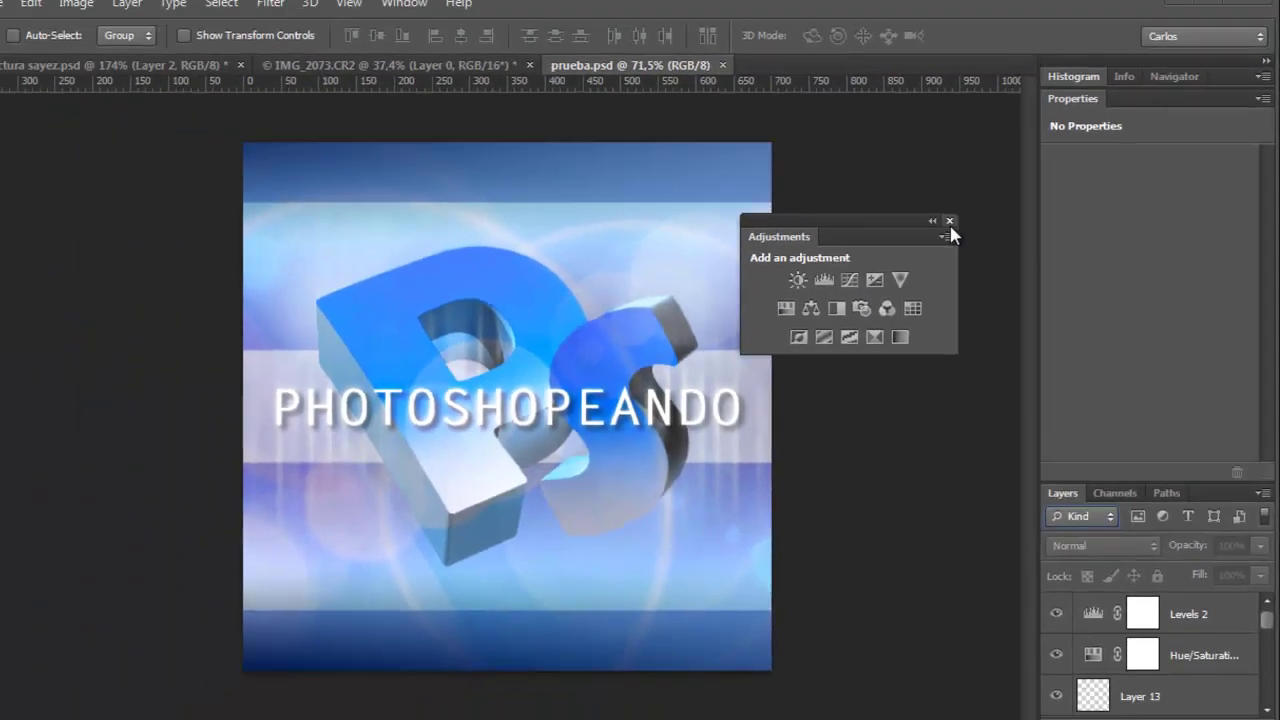
left_click(951, 227)
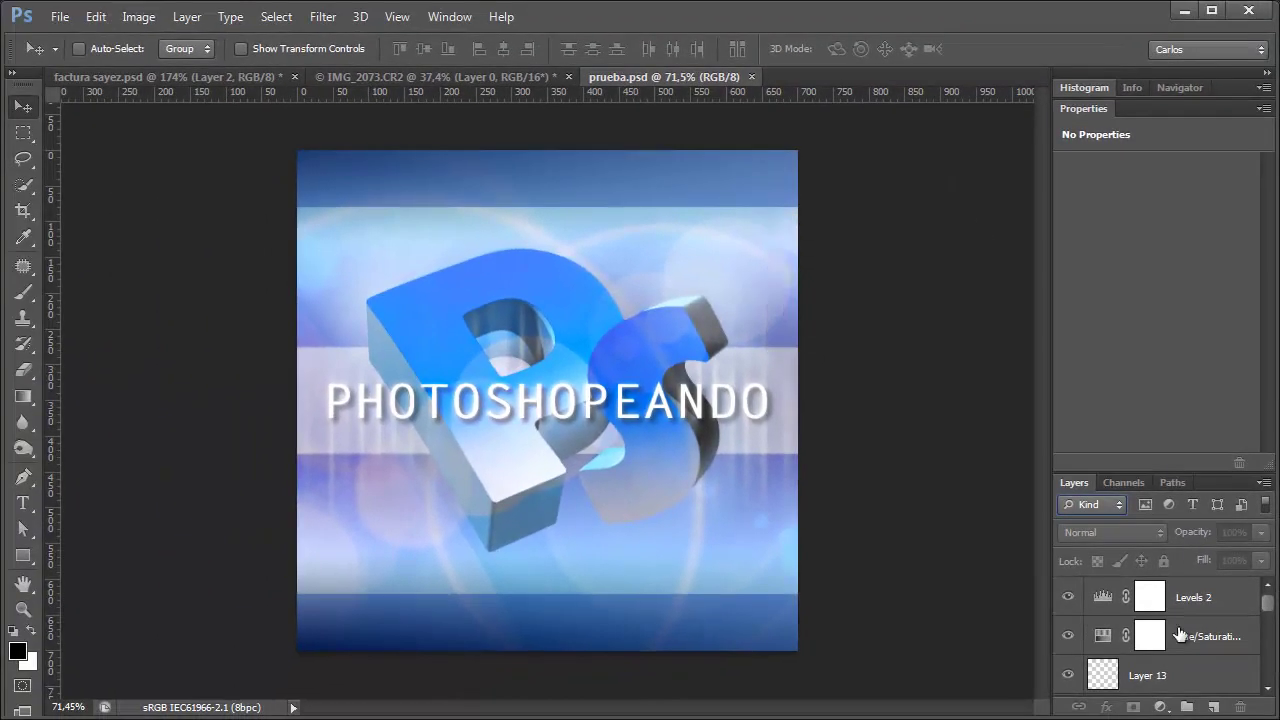
left_click(1160, 707)
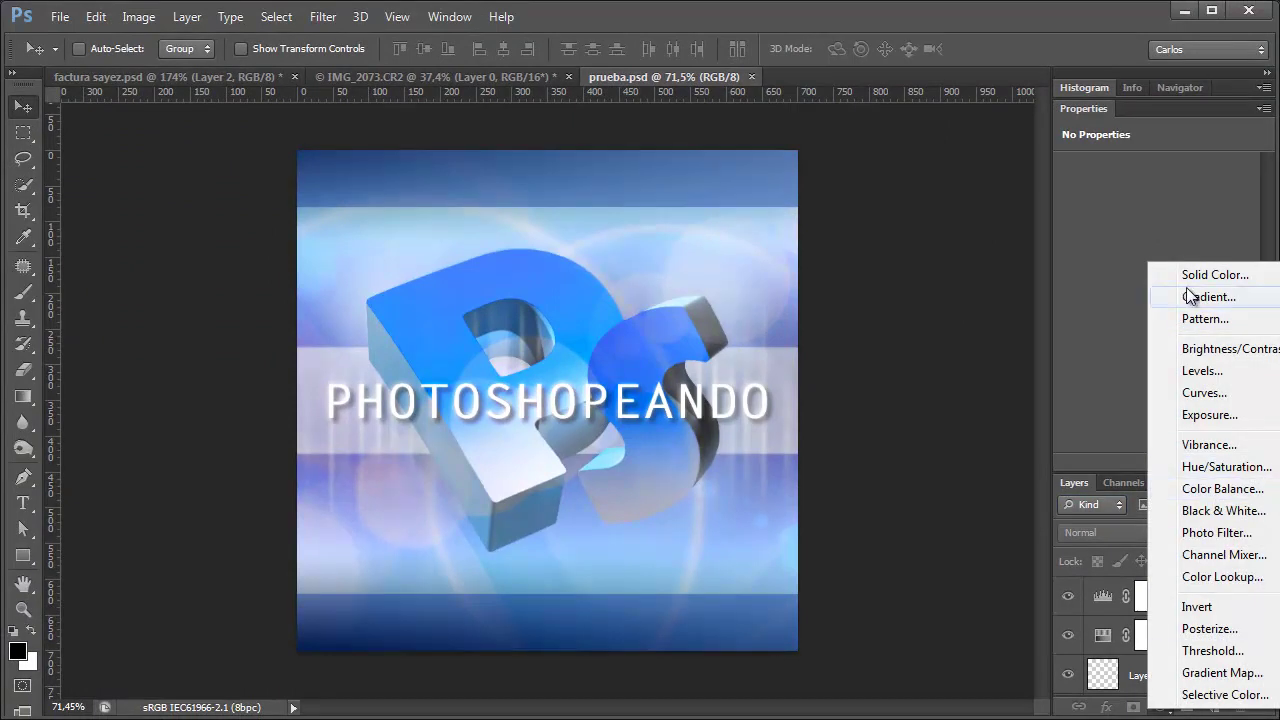
left_click(1238, 392)
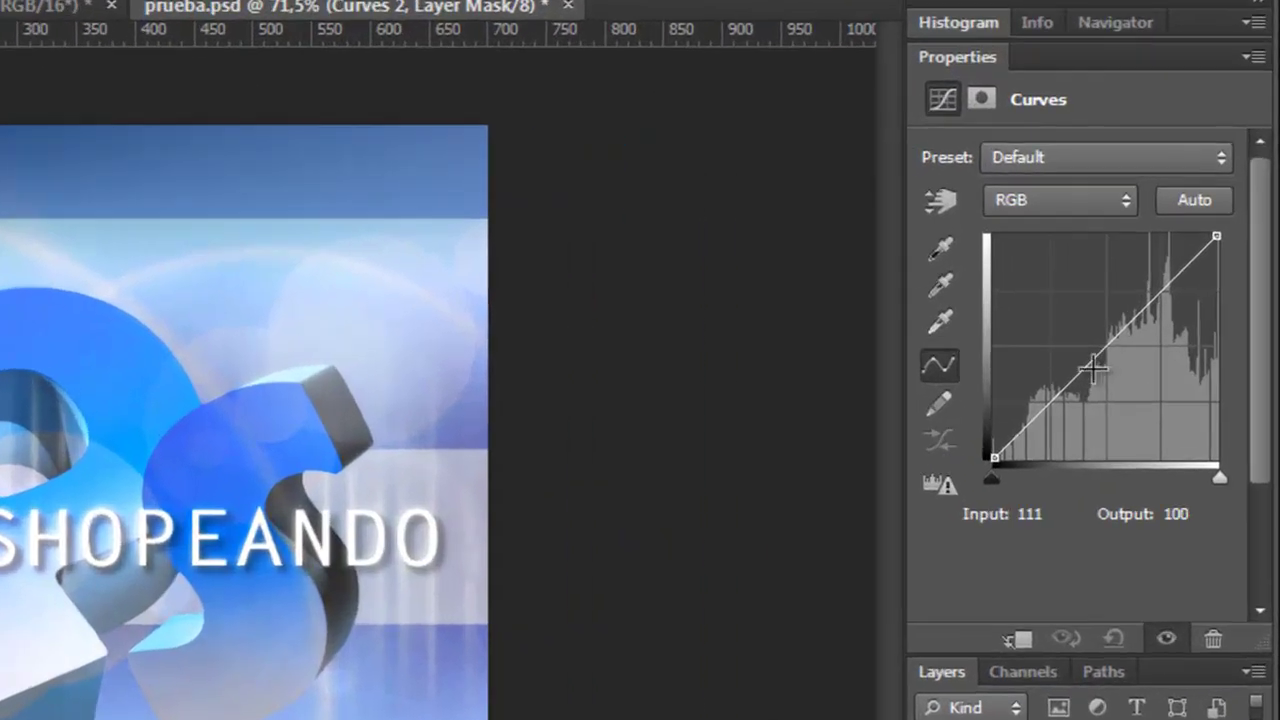
Inspect the Curves 2 mask properties, return to its curve settings, and restore the Adjustments panel.
left_click(979, 98)
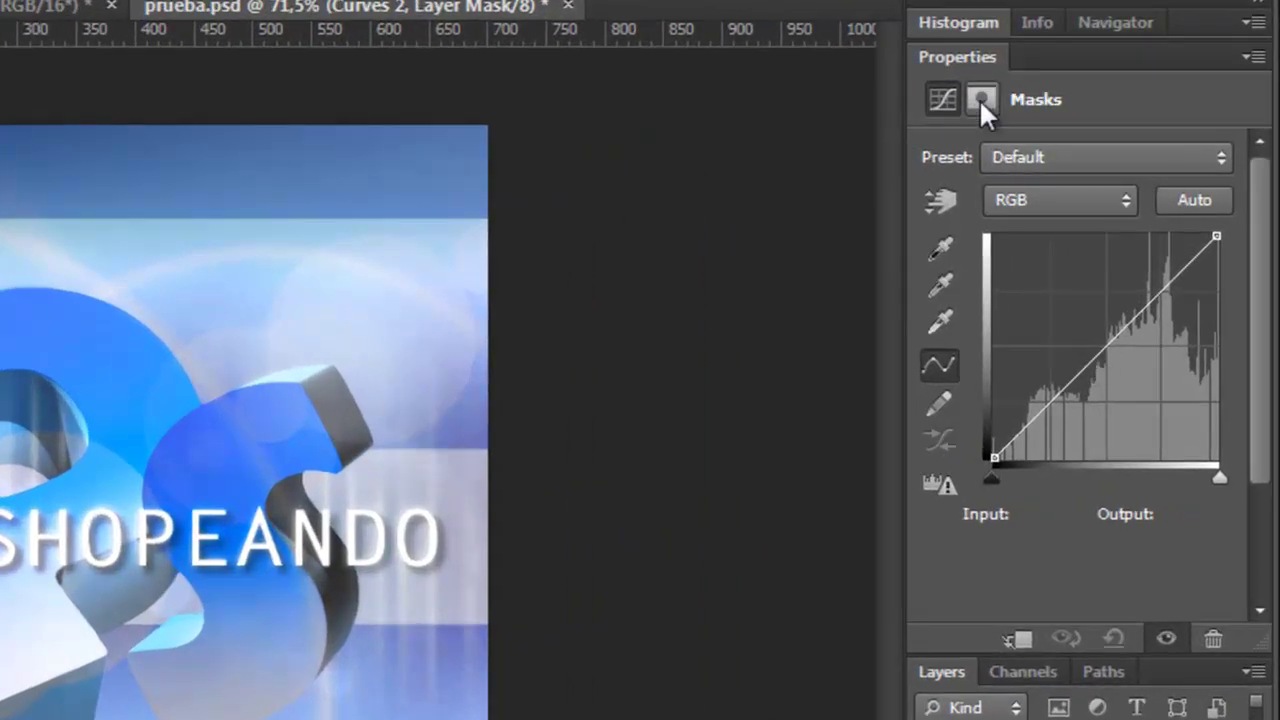
left_click(979, 98)
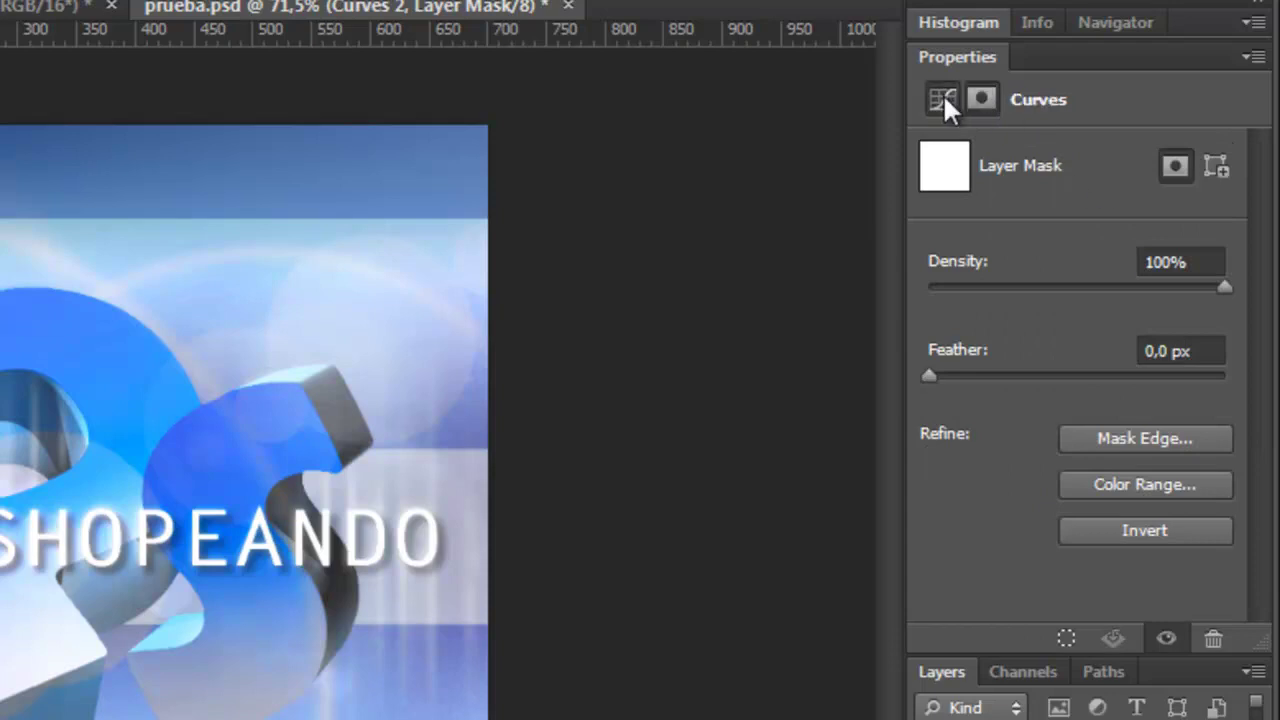
left_click(942, 98)
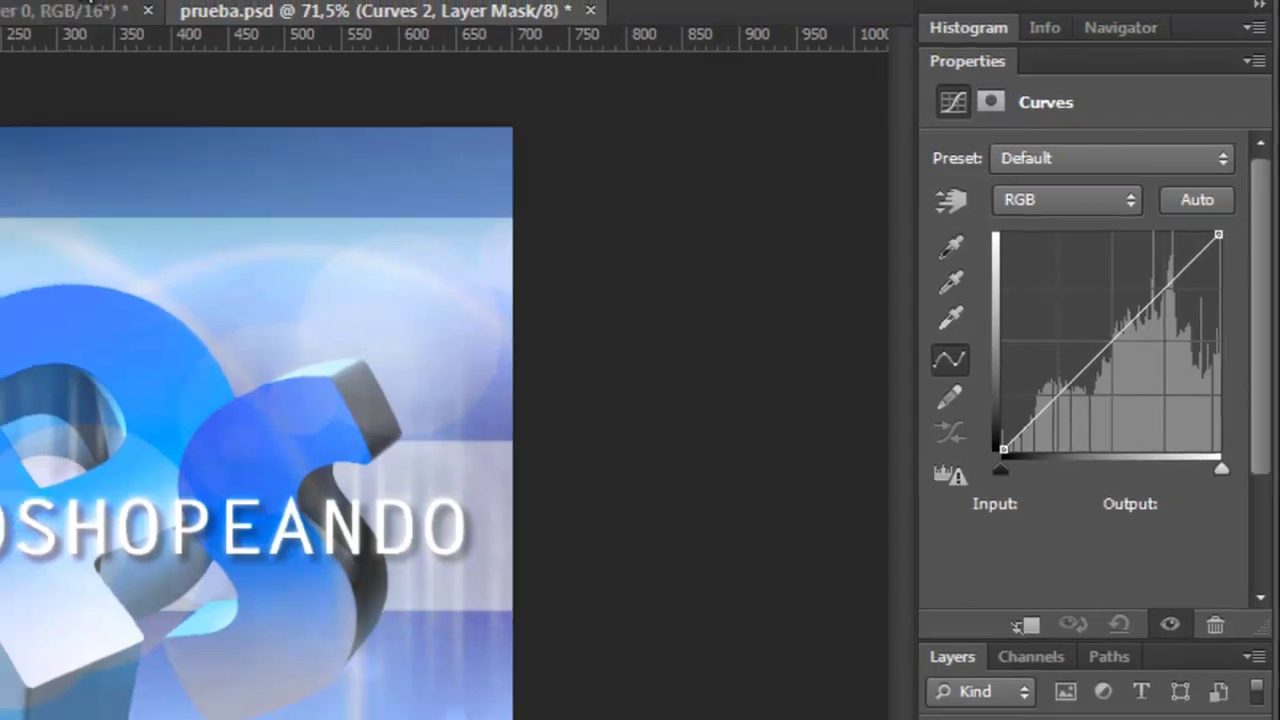
left_click(449, 17)
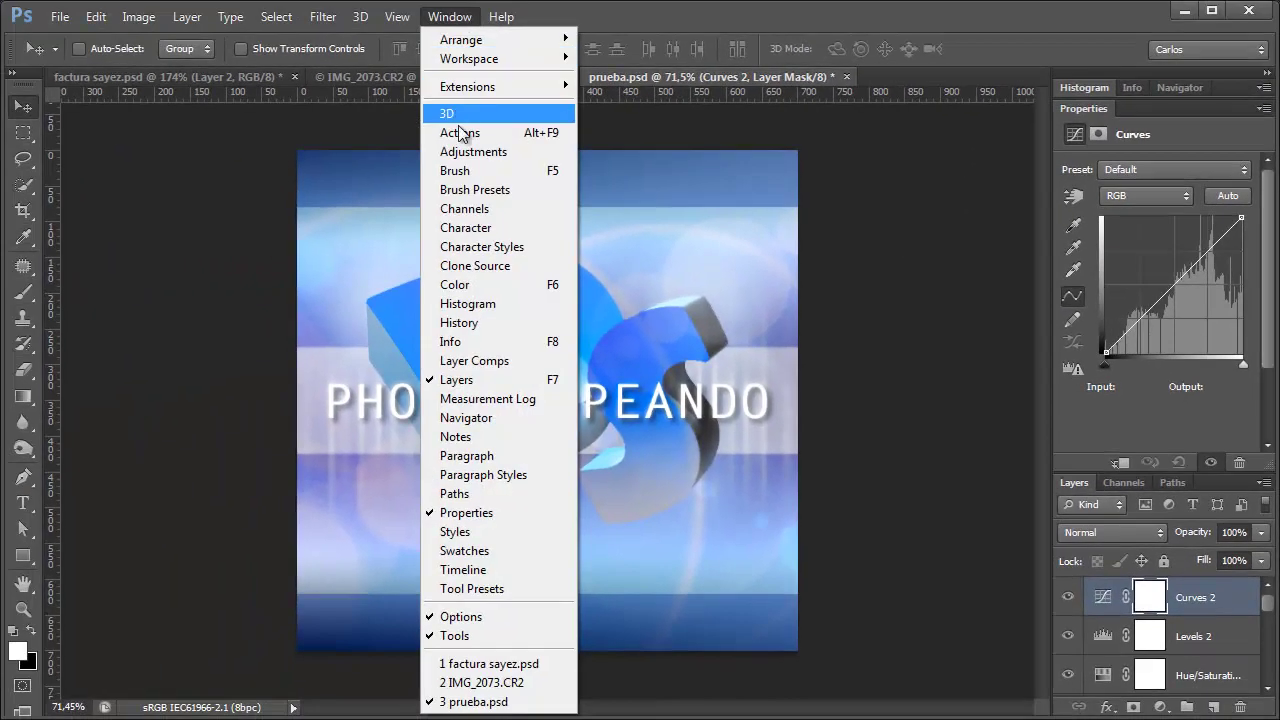
left_click(472, 152)
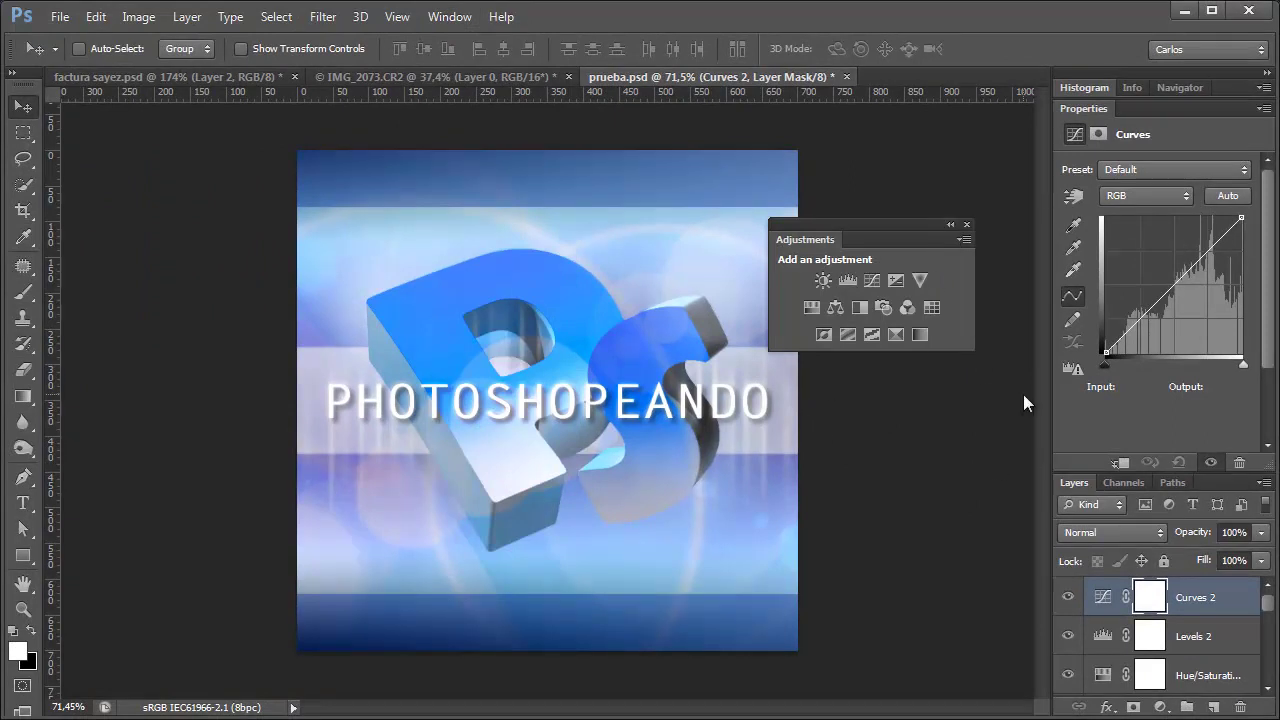
Collapse and close the floating Adjustments panel, leaving the workspace on Carlos.
left_click(950, 224)
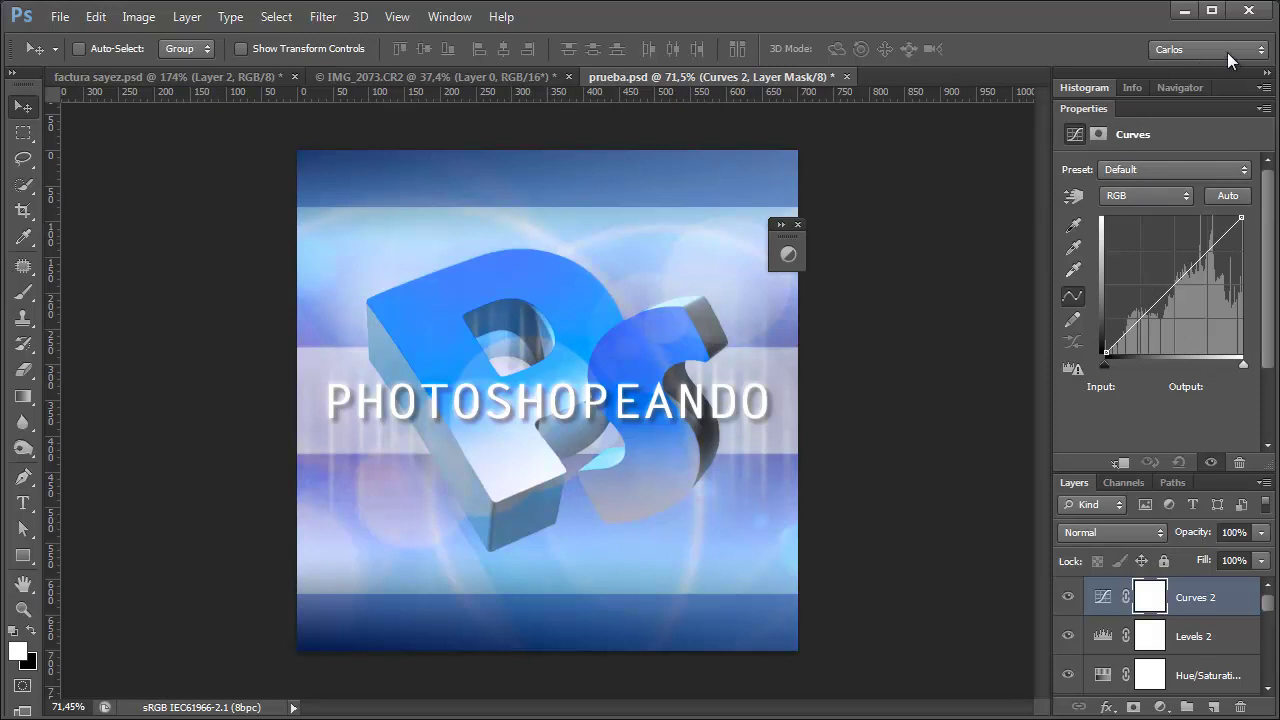
left_click(1196, 46)
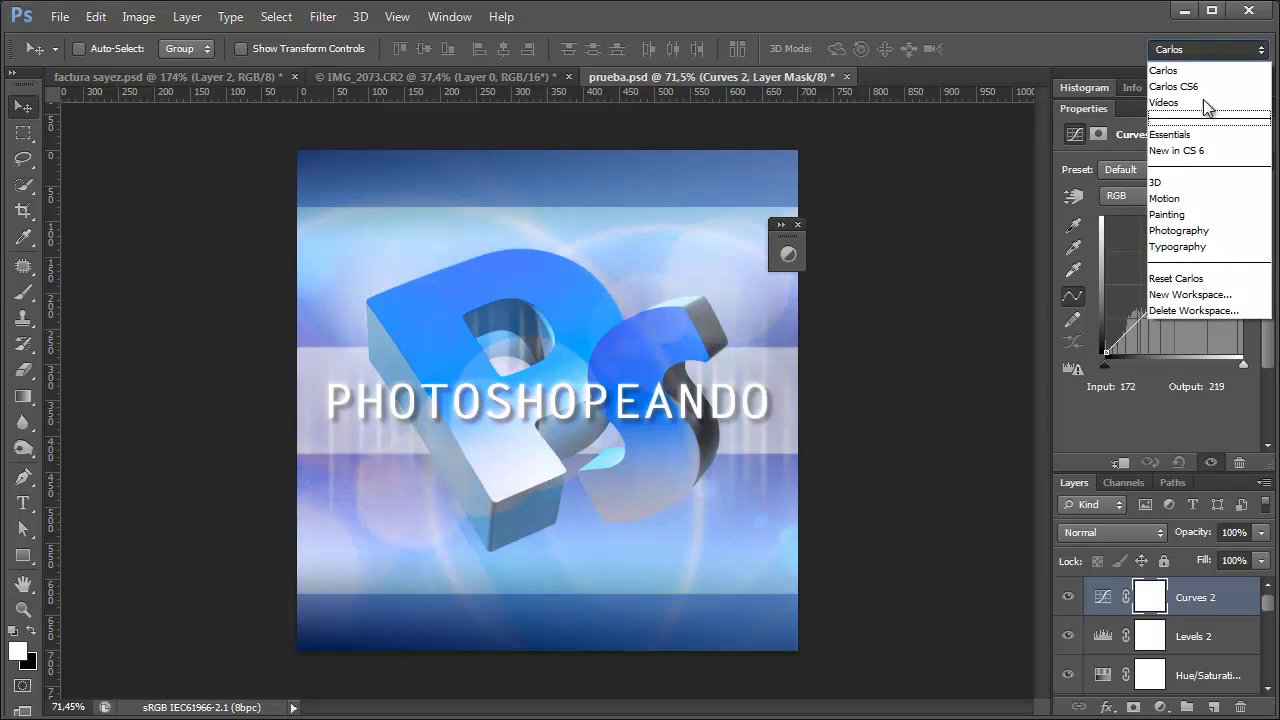
left_click(1203, 44)
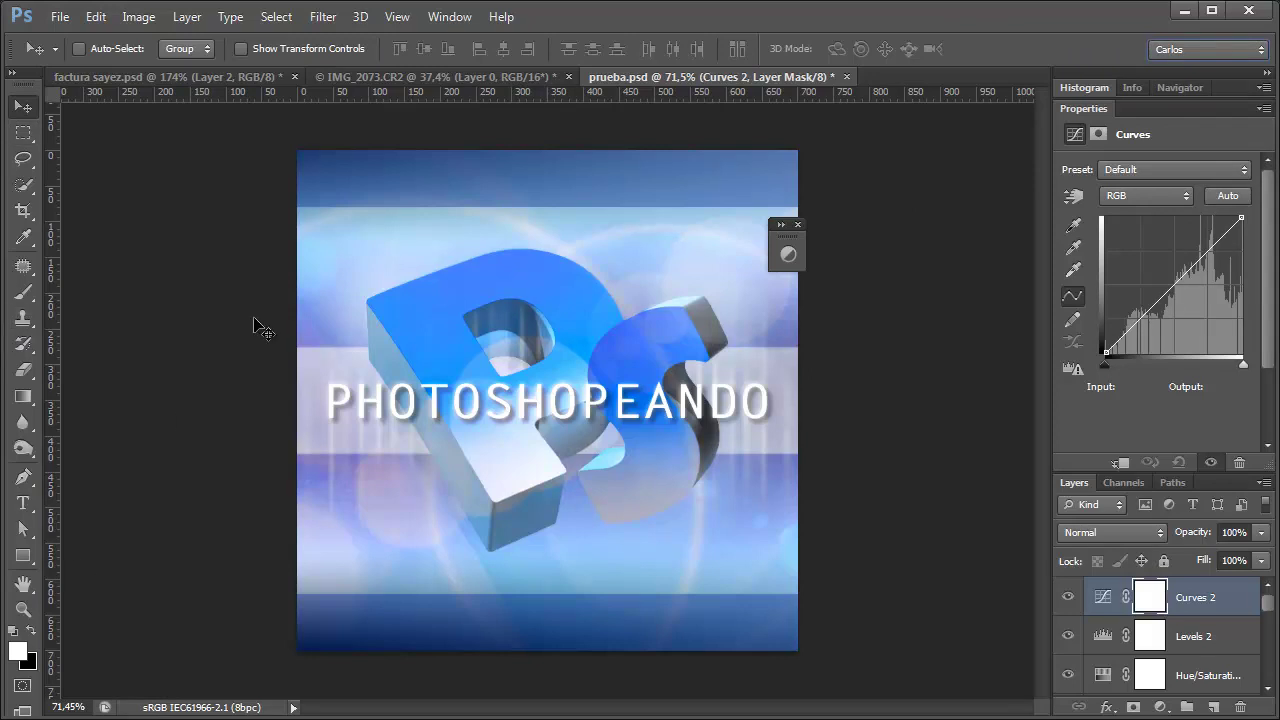
left_click(797, 225)
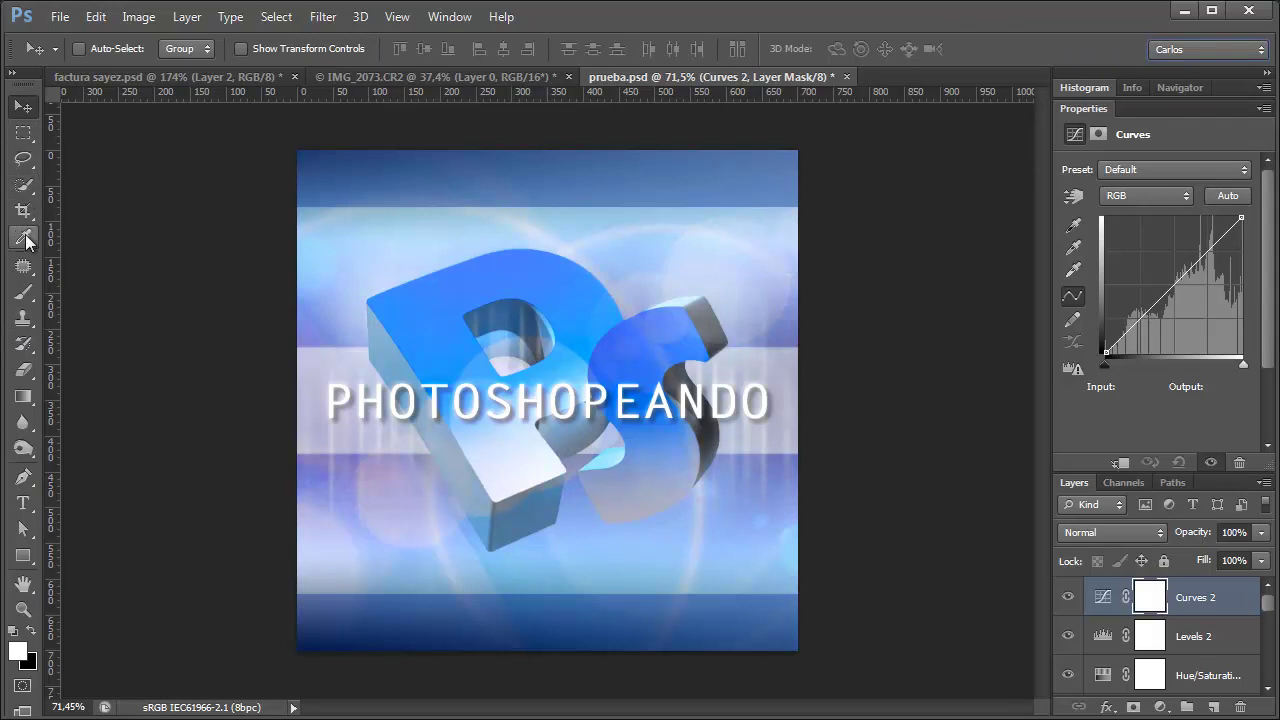
Switch to the Brush tool and shrink its diameter on the canvas to about 481 px.
left_click(24, 291)
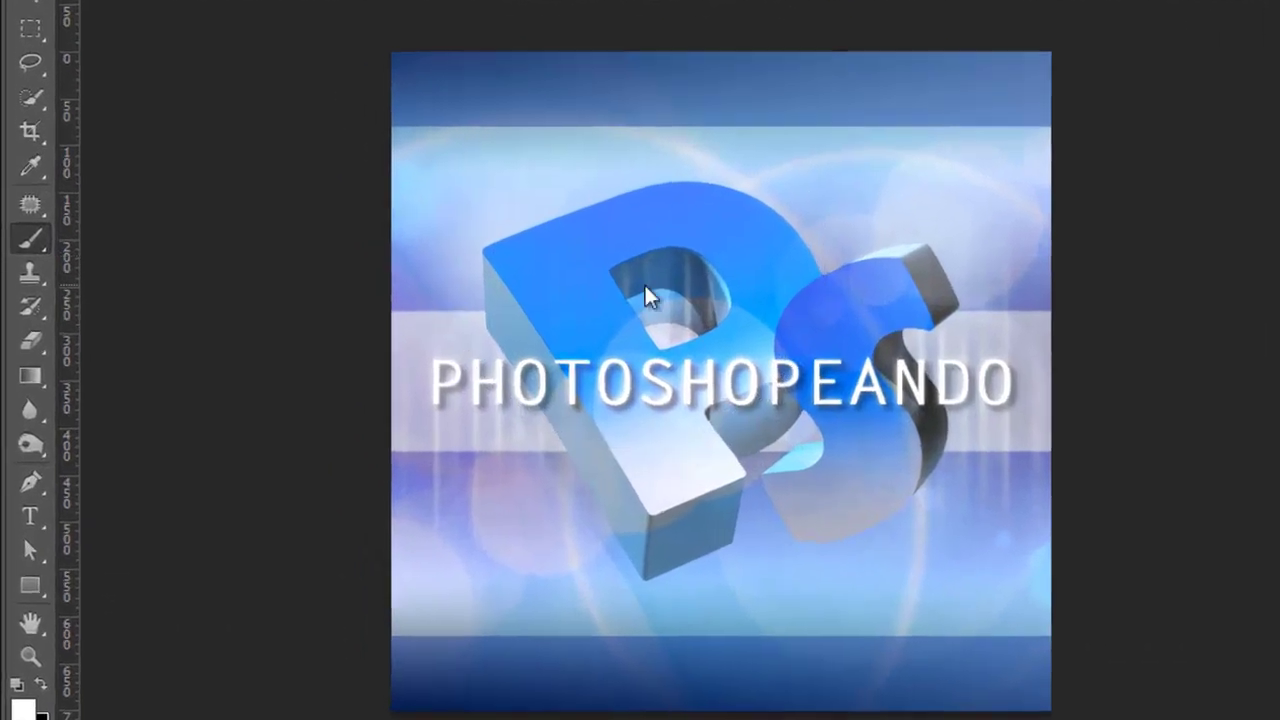
right_click(526, 336, "alt")
mouse_move(700, 284)
left_mouse_down()
mouse_move(551, 287)
mouse_move(766, 282)
mouse_move(640, 274)
mouse_move(762, 285)
mouse_move(680, 289)
mouse_move(640, 640)
mouse_move(614, 94)
mouse_move(657, 565)
mouse_move(657, 423)
mouse_move(634, 340)
mouse_move(633, 100)
mouse_move(641, 490)
mouse_move(637, 223)
mouse_move(651, 200)
mouse_move(629, 143)
mouse_move(643, 255)
left_mouse_up()
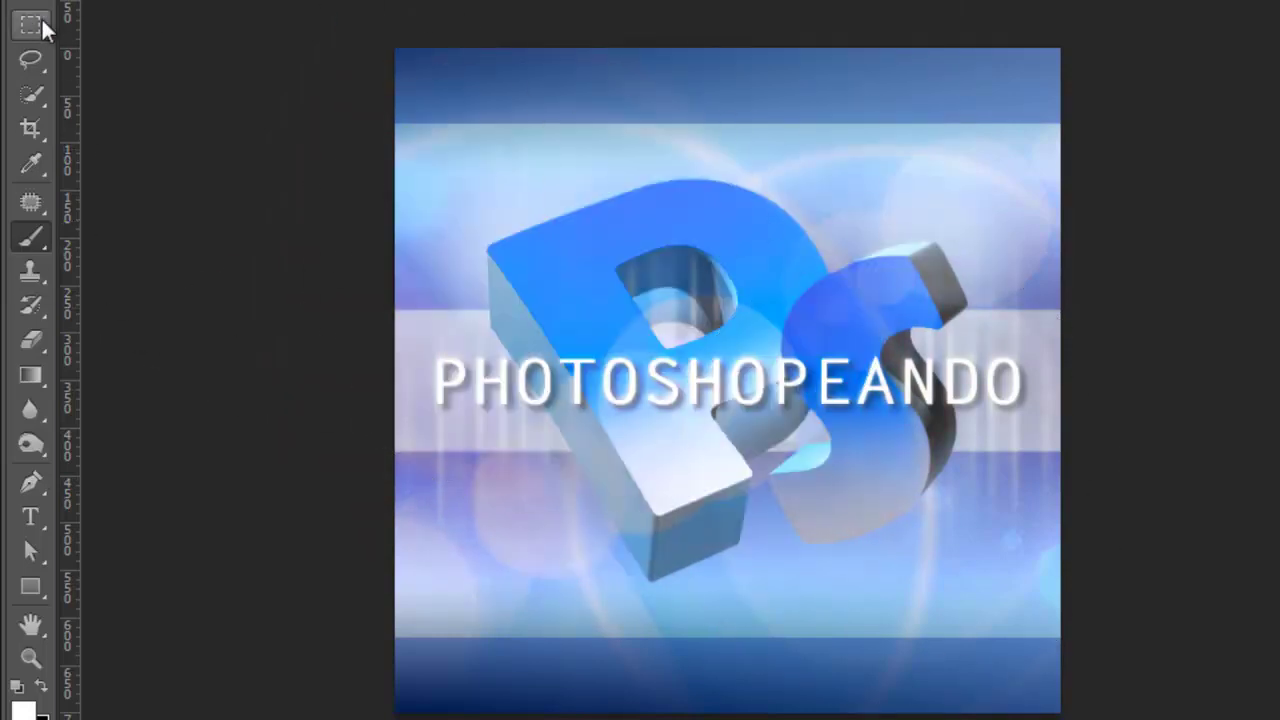
left_click(33, 23)
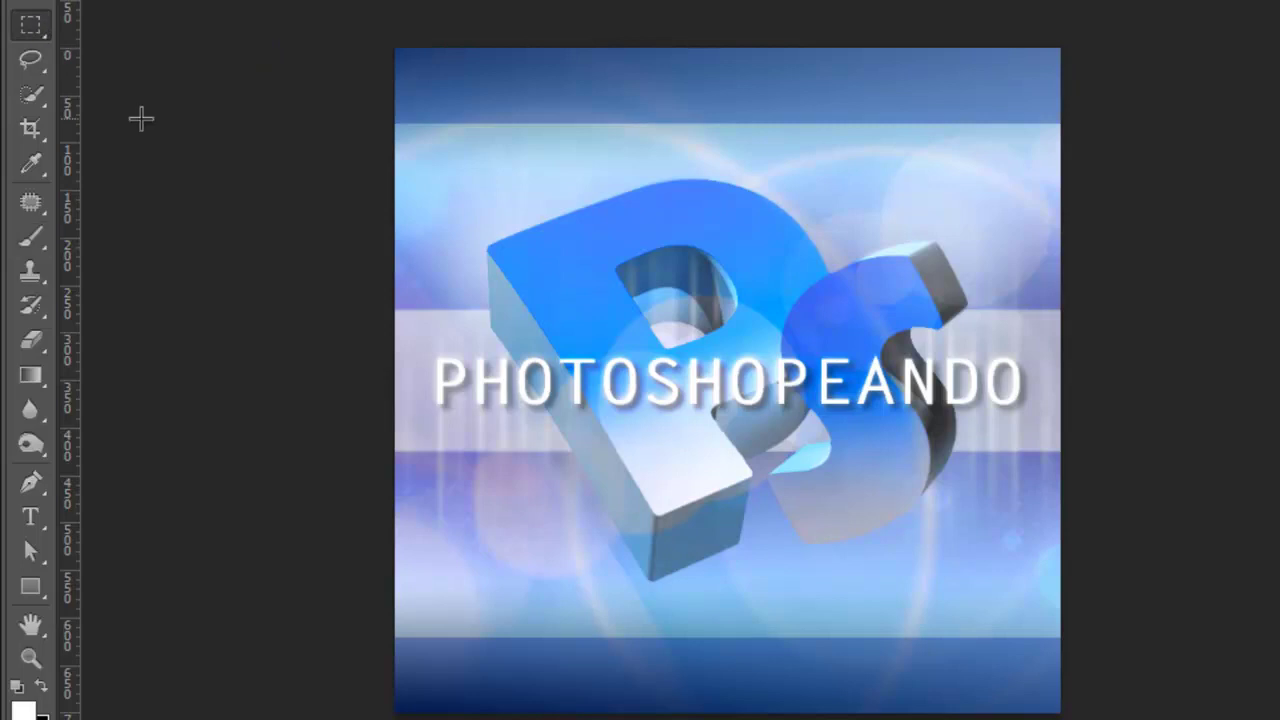
left_click_drag(513, 147, 888, 577)
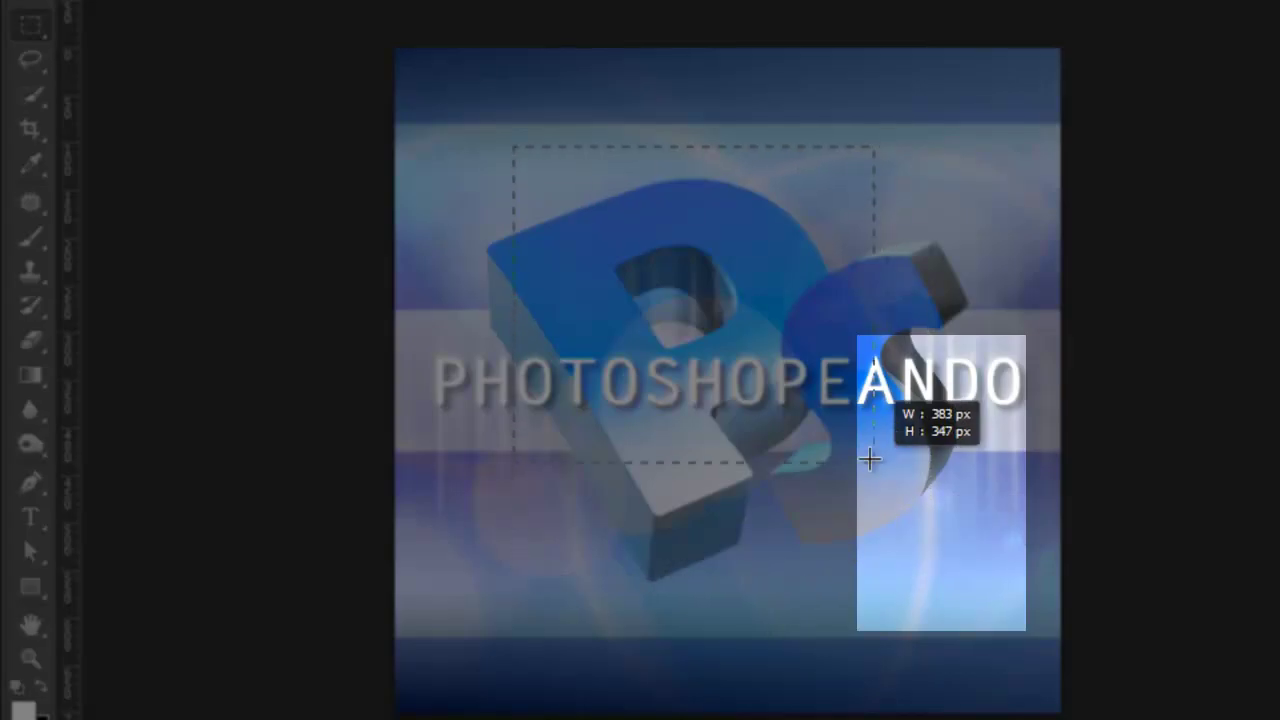
left_click_drag(888, 577, 868, 438)
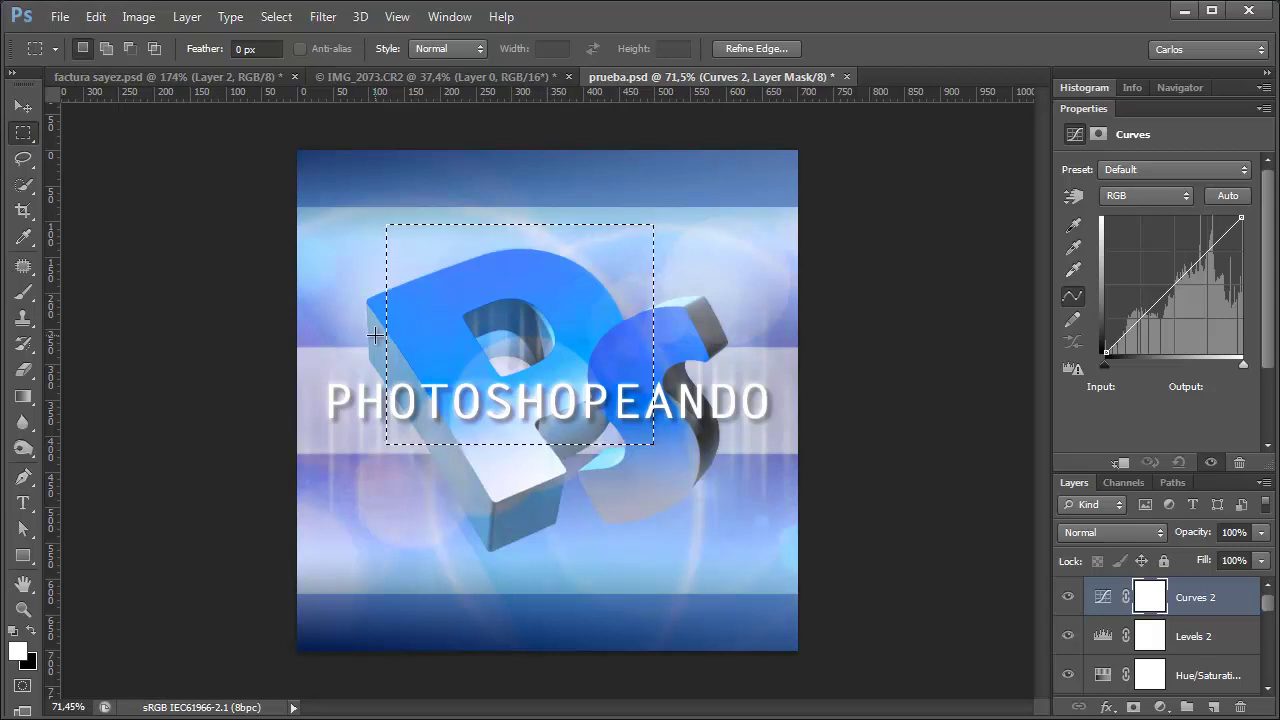
left_click(306, 275)
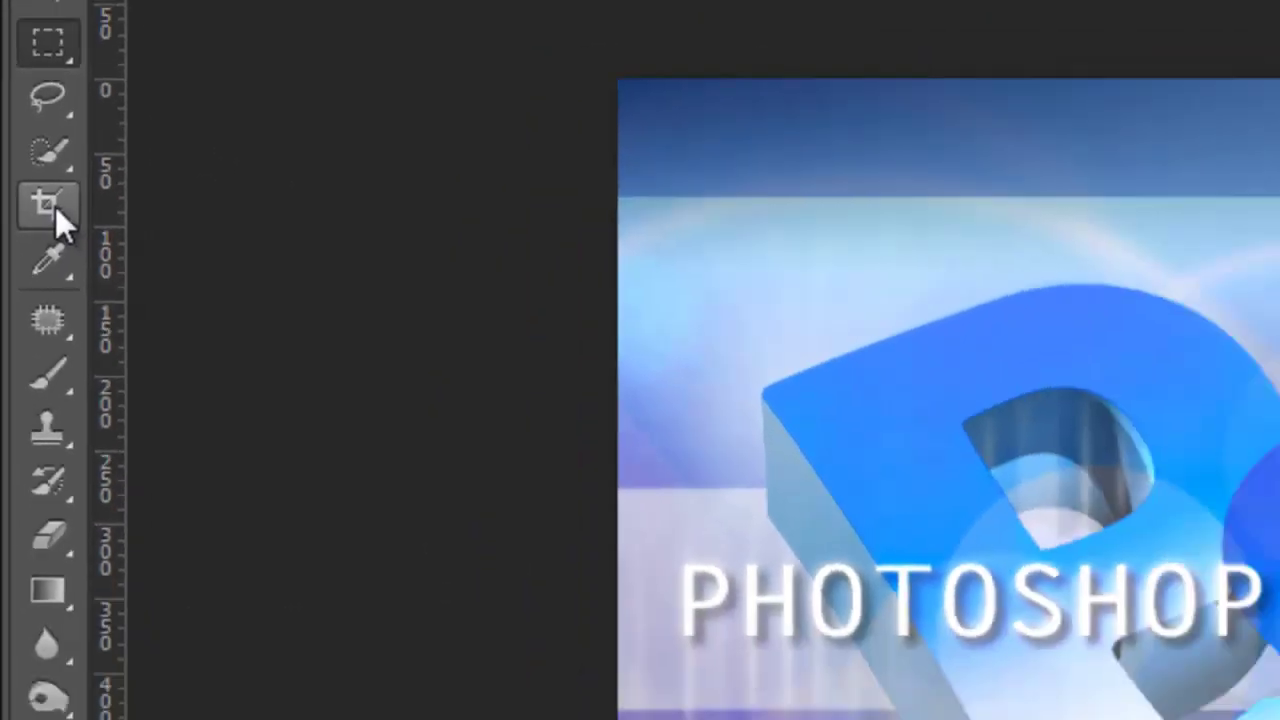
Crop around the logo text, reposition the image, zoom to 50%, and rotate it about 24°.
left_click(55, 210)
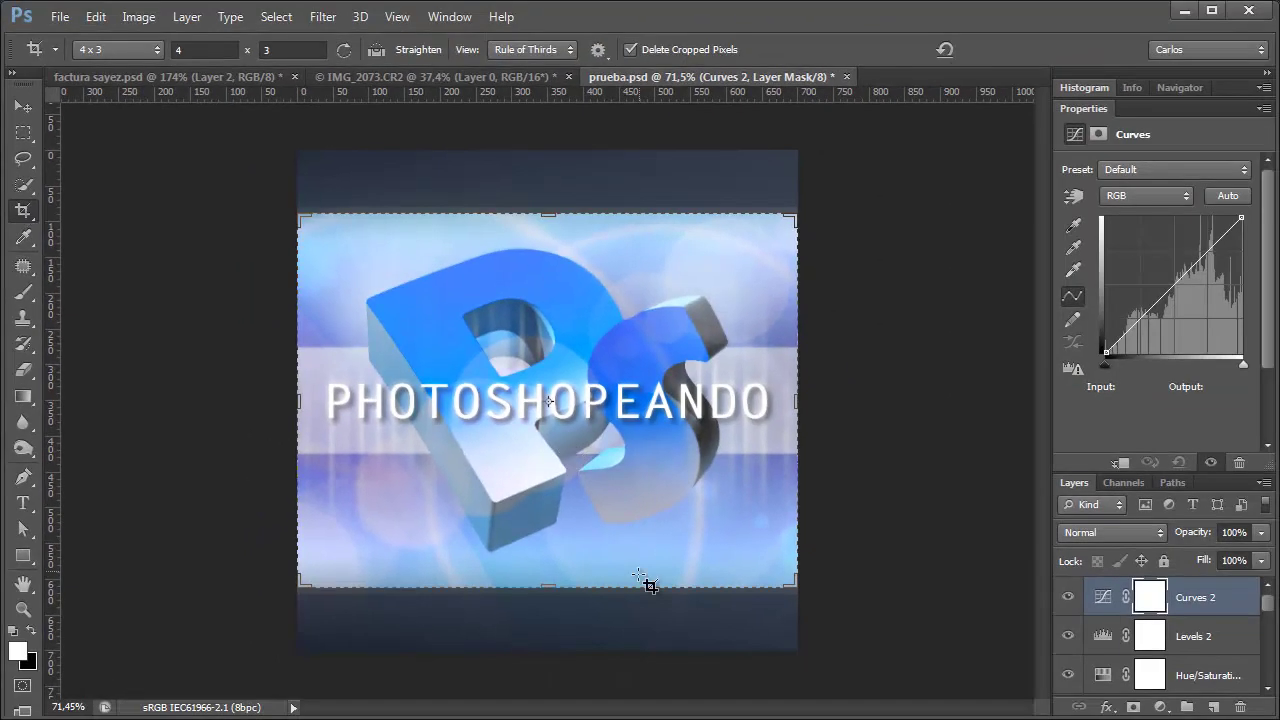
mouse_move(548, 216)
left_mouse_down()
mouse_move(543, 177)
mouse_move(548, 258)
left_mouse_up()
mouse_move(557, 408)
left_mouse_down()
mouse_move(558, 320)
mouse_move(561, 407)
left_mouse_up()
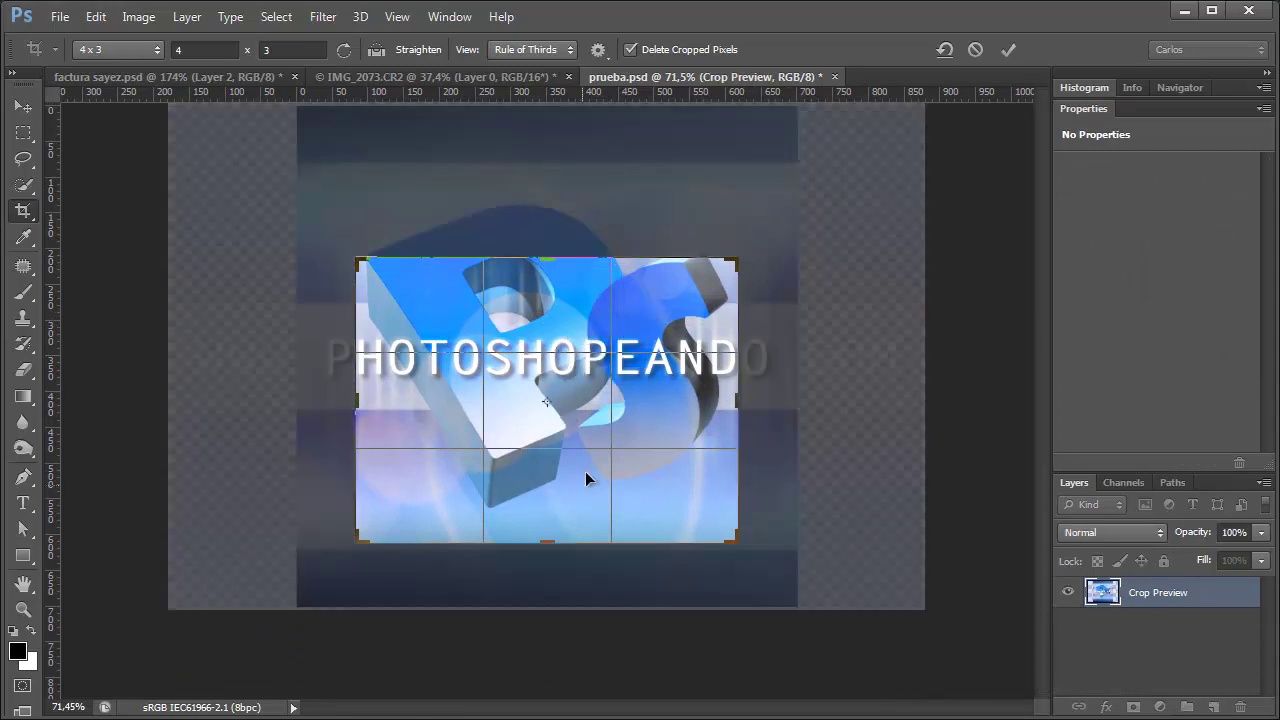
key("ctrl+minus")
key("ctrl+minus")
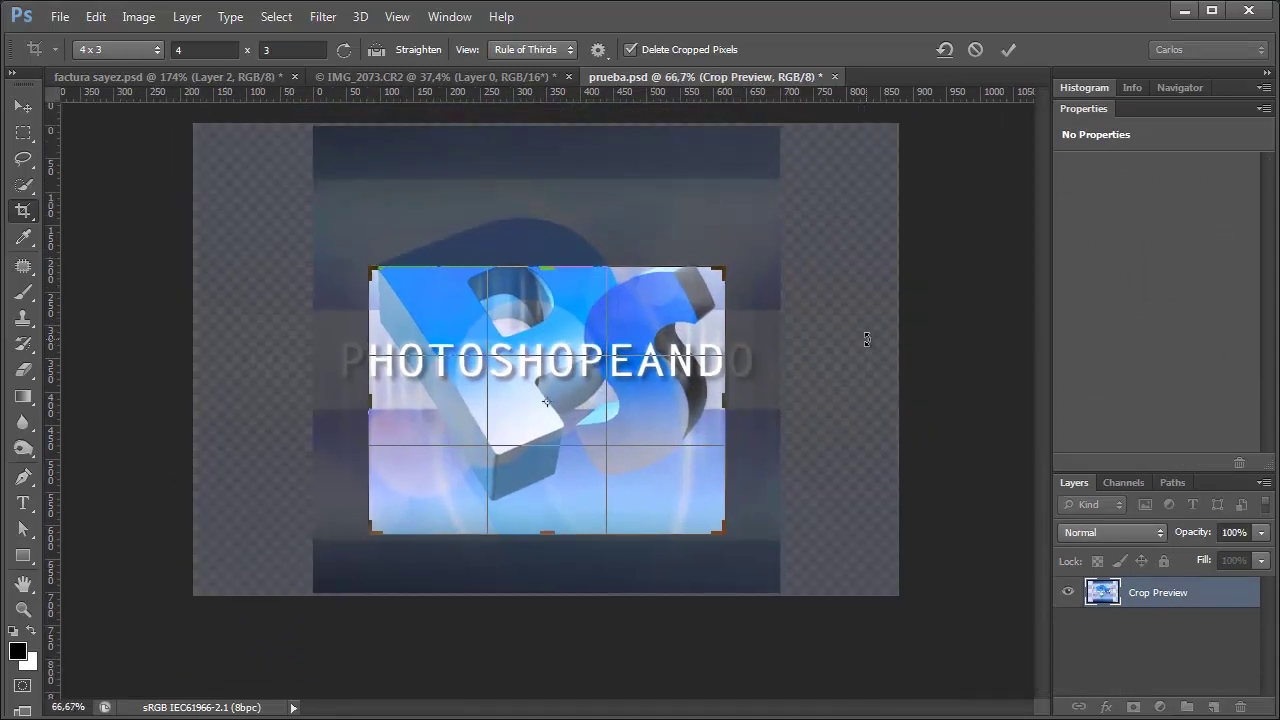
left_click_drag(697, 520, 757, 435)
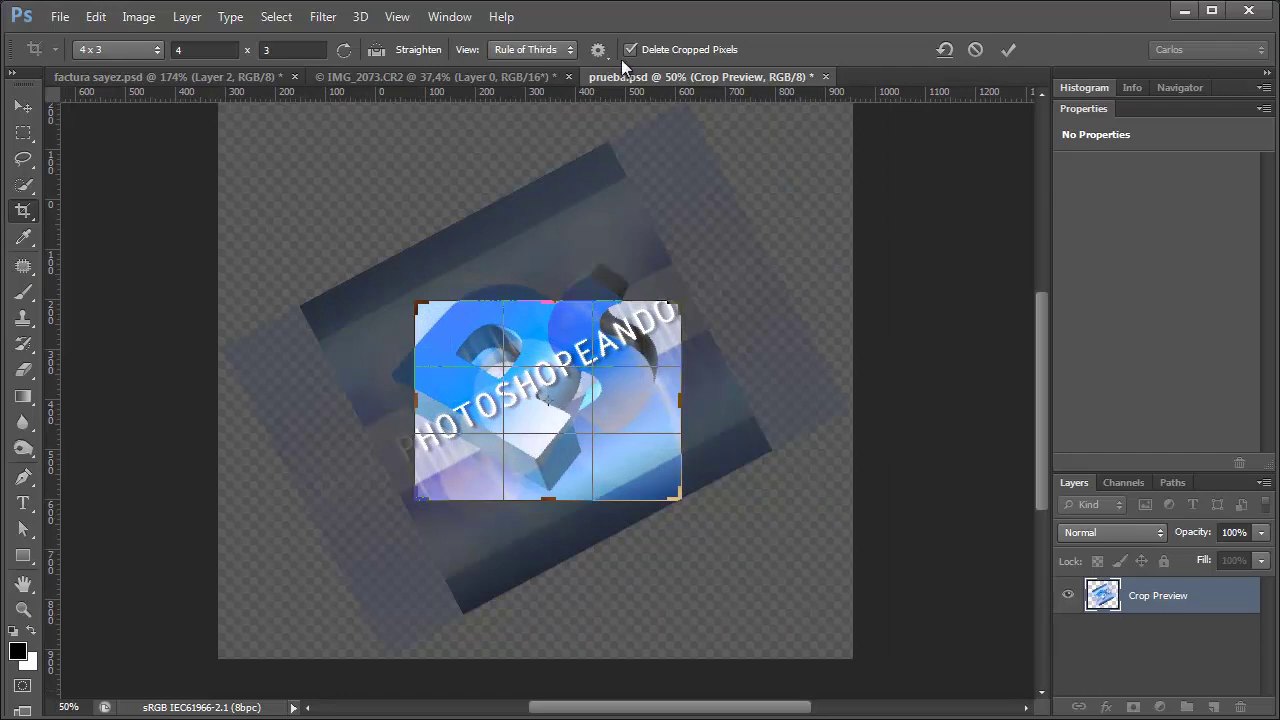
Toggle classic crop mode, rotate the frame about 42°, and enlarge it past the image edges.
left_click(597, 50)
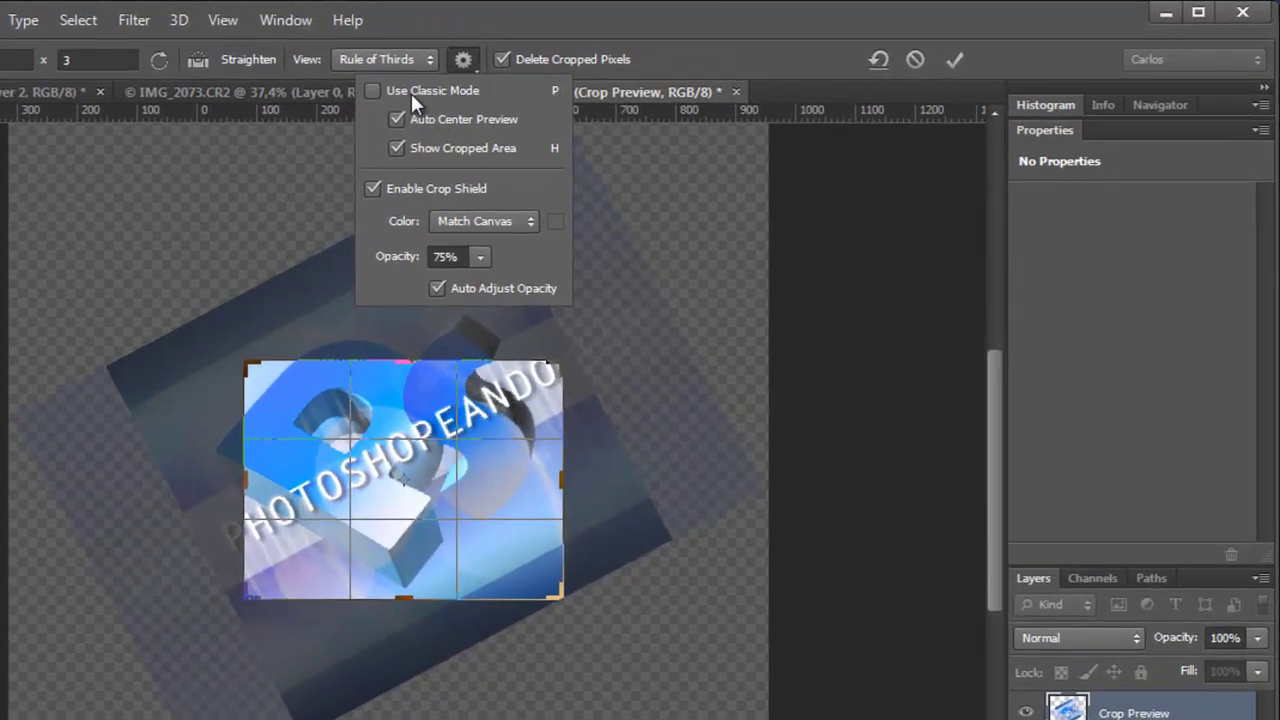
left_click(372, 90)
mouse_move(508, 705)
left_mouse_down()
mouse_move(643, 469)
mouse_move(608, 600)
left_mouse_up()
left_click(463, 60)
key("p")
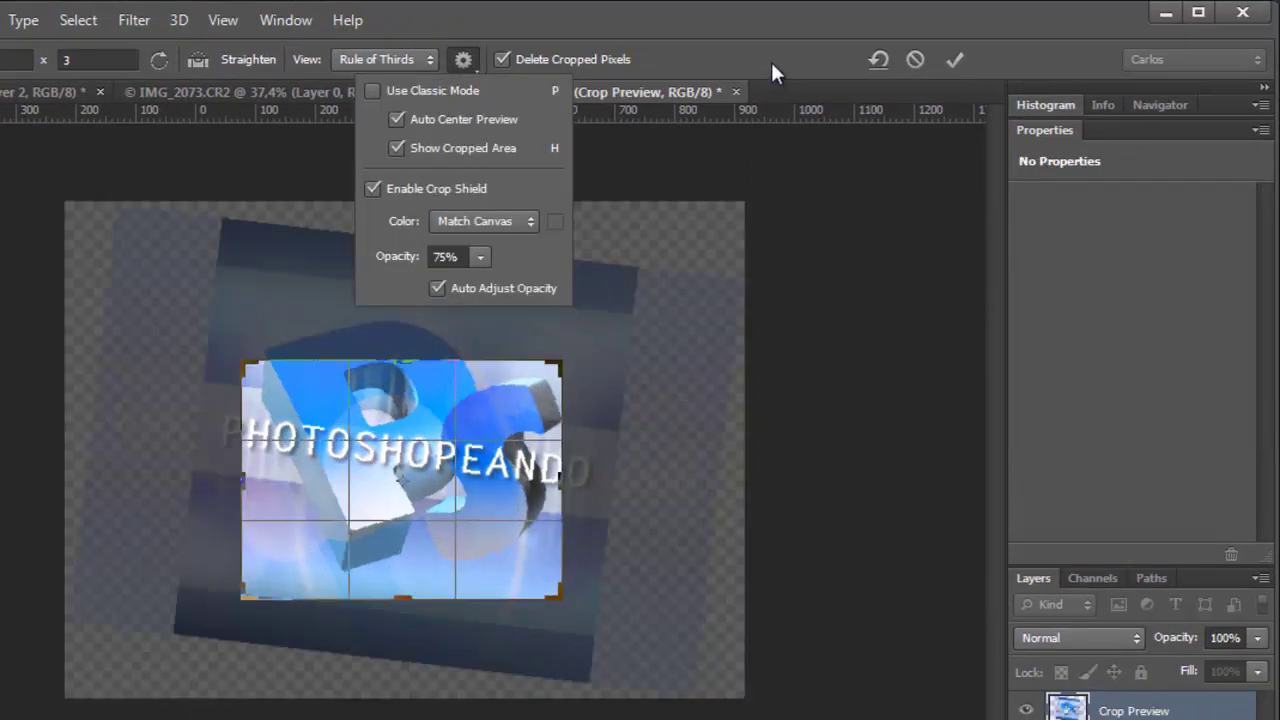
left_click(771, 65)
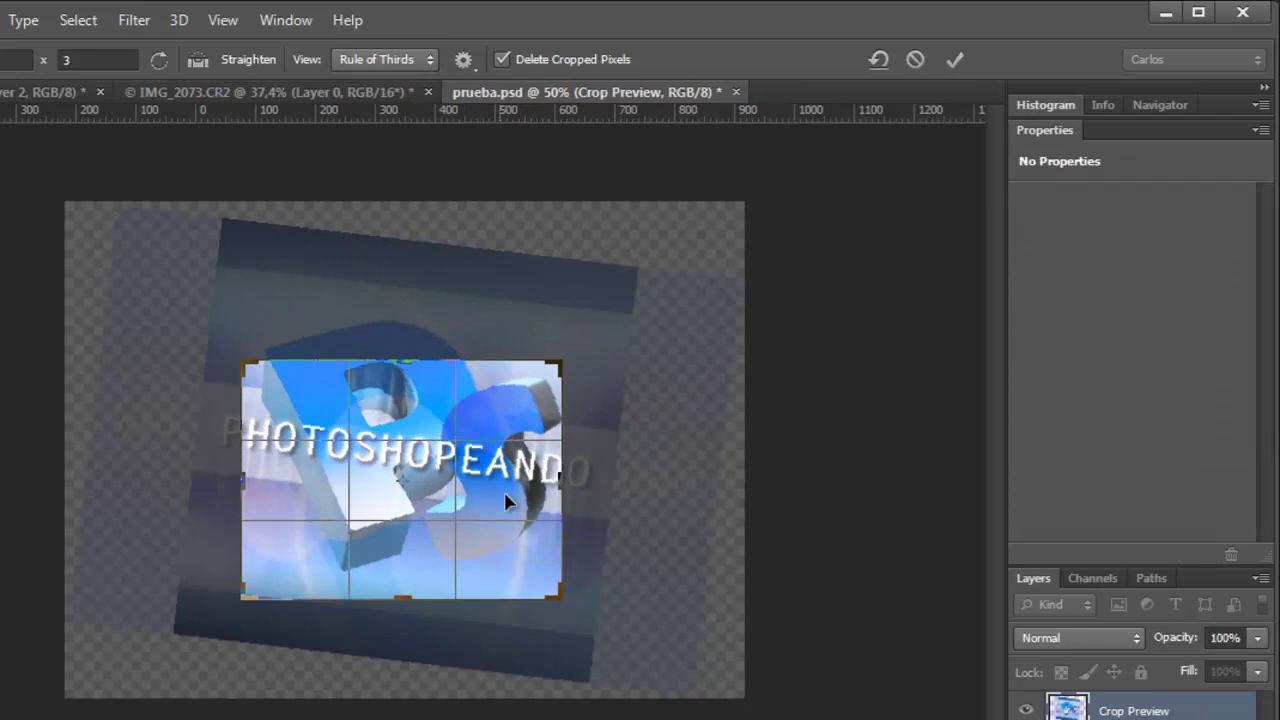
left_click_drag(557, 360, 686, 257)
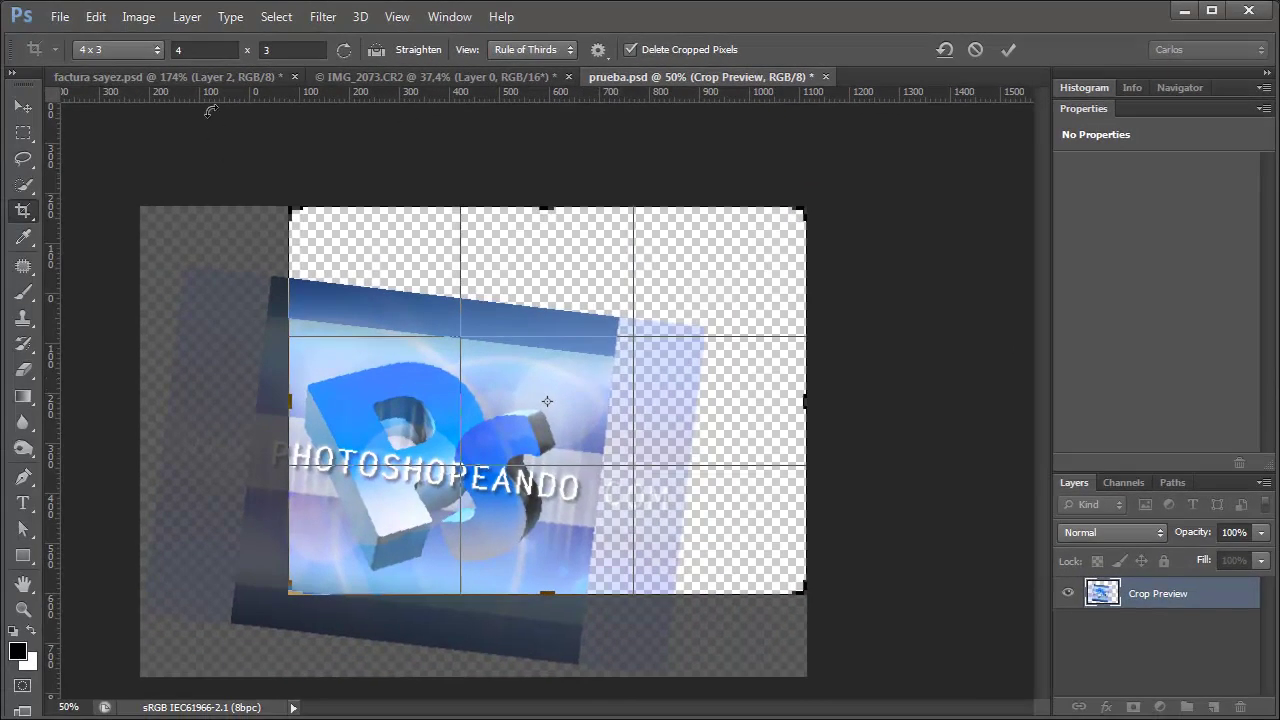
Change the crop aspect ratio to 1 x 1, then to Unconstrained.
left_click(142, 47)
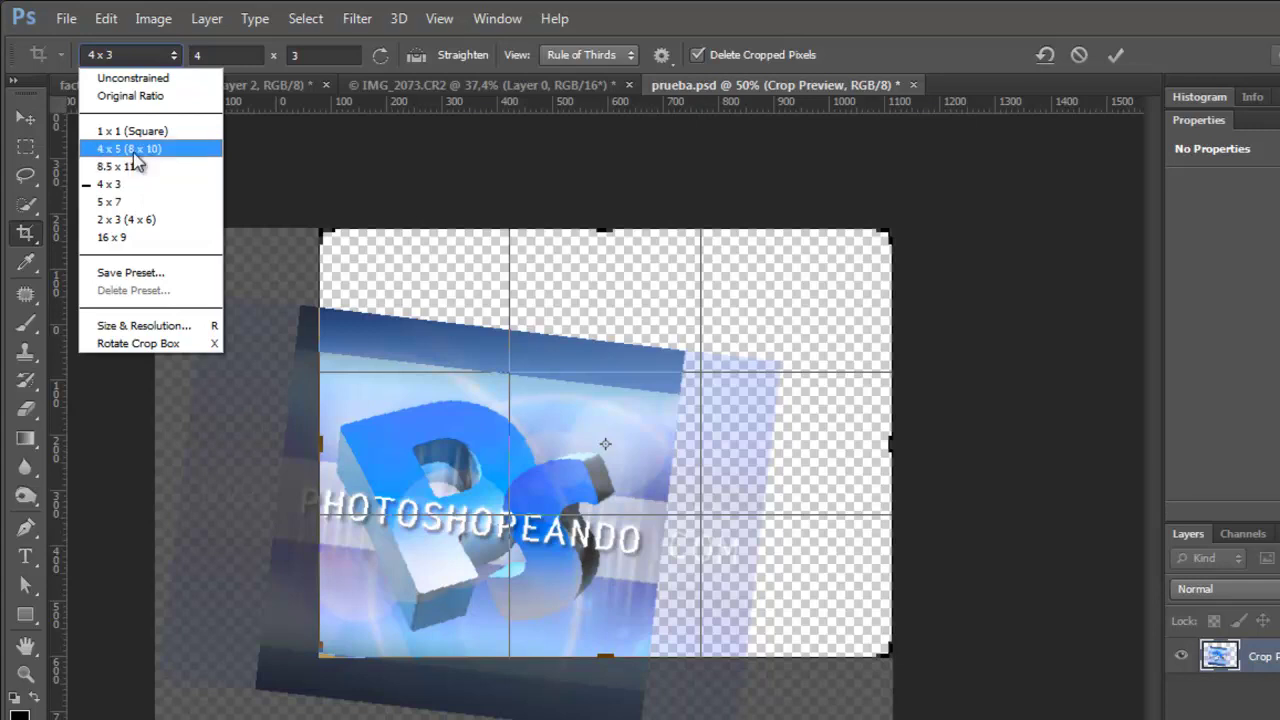
left_click(137, 131)
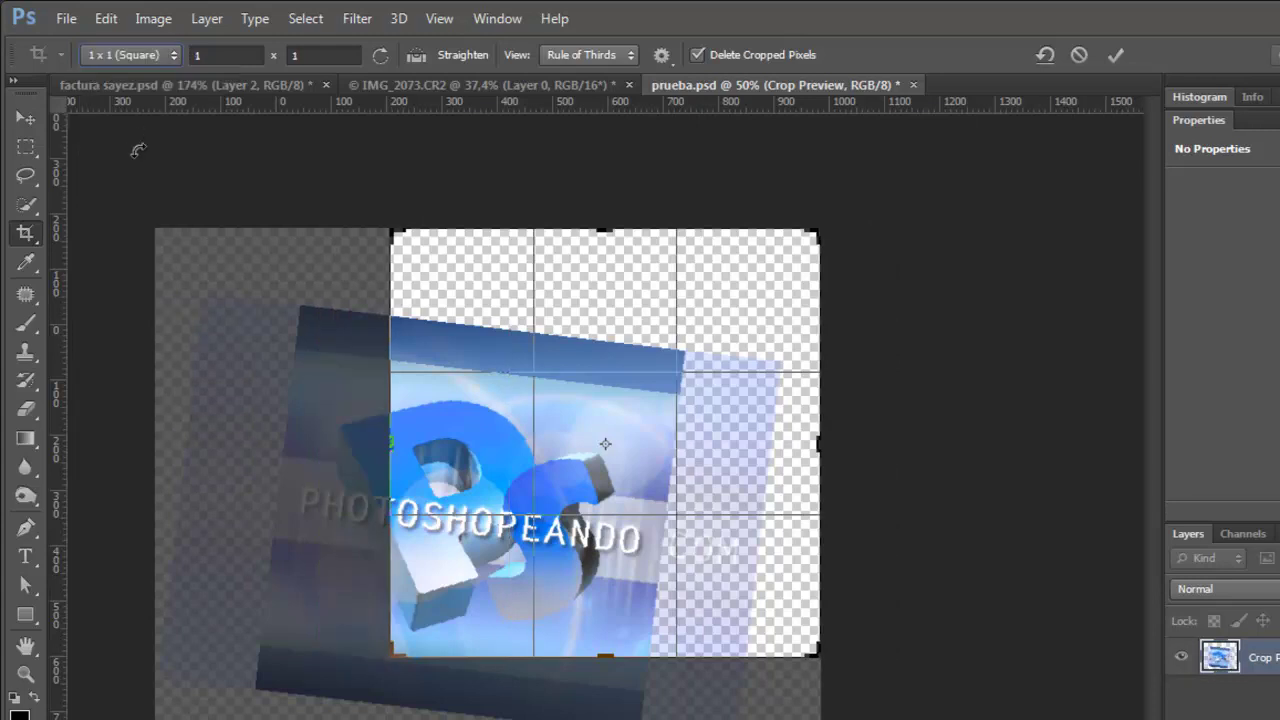
left_click(170, 56)
left_click(128, 77)
Adjust and apply the crop, then select a rectangle over the Ps letters.
left_click_drag(812, 238, 777, 245)
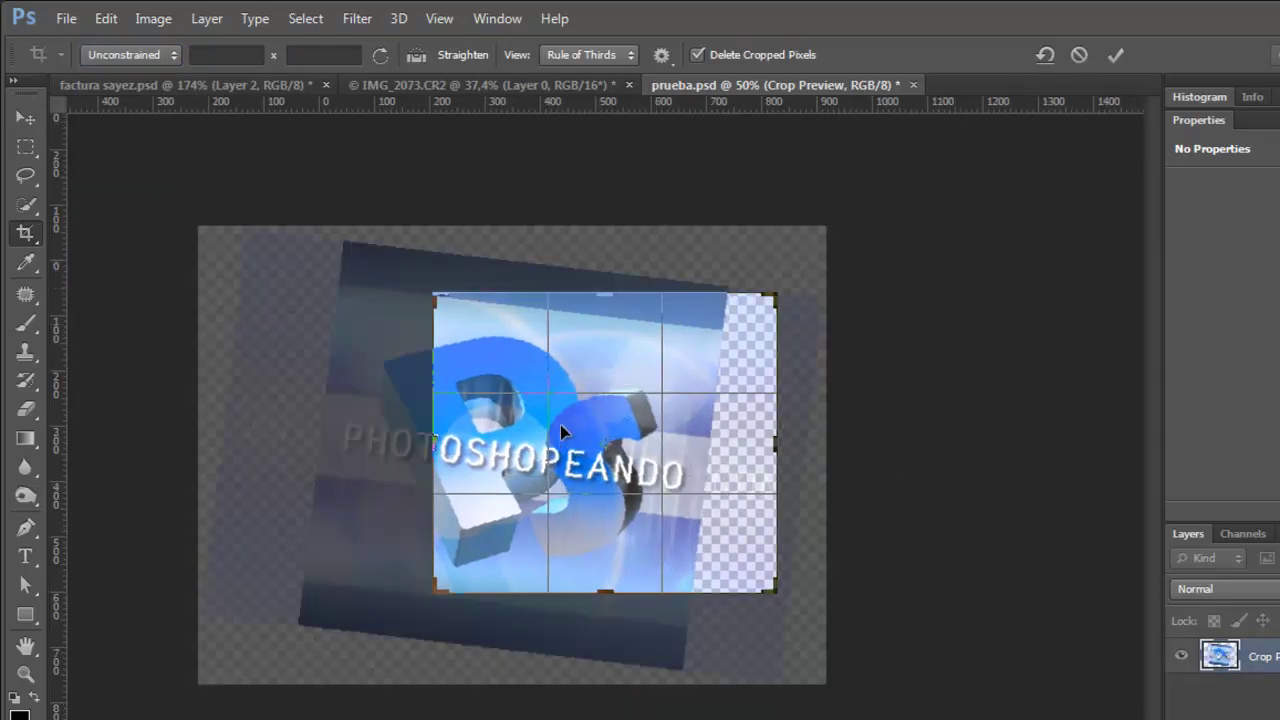
key("Return")
left_click(26, 147)
left_click_drag(568, 320, 720, 522)
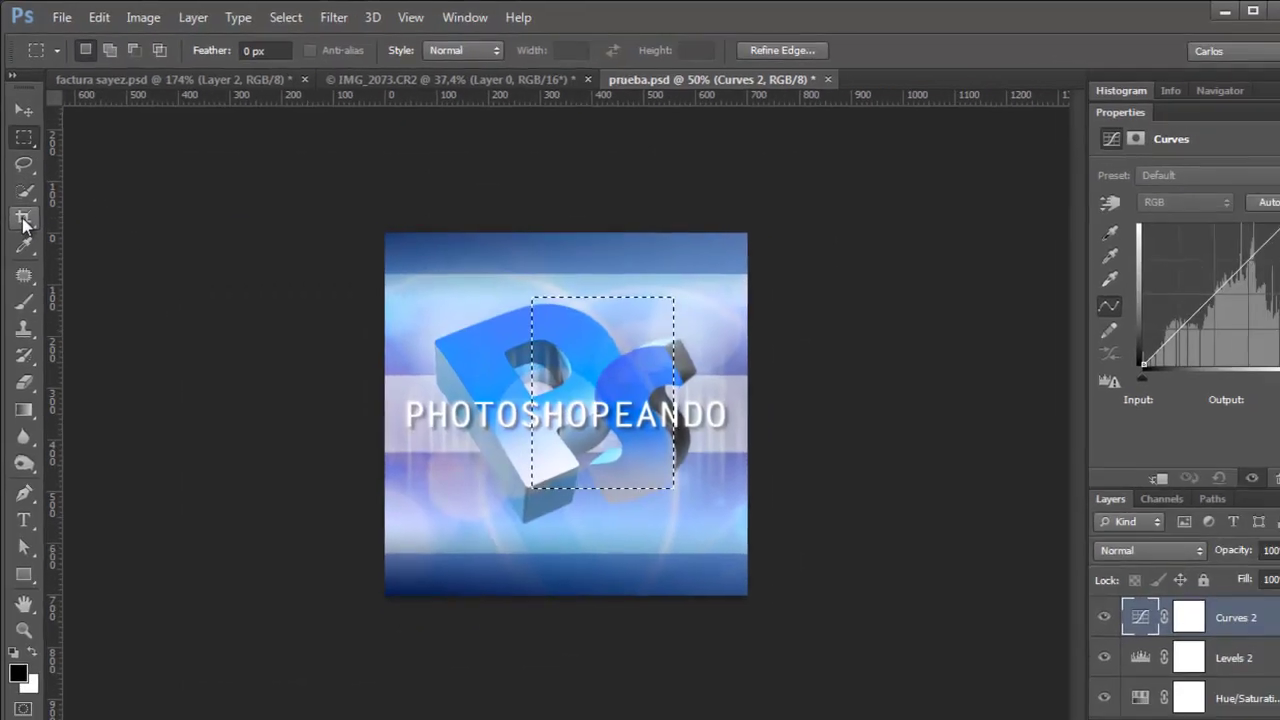
Pick the Crop tool so its frame fits the Ps selection.
left_click(26, 232)
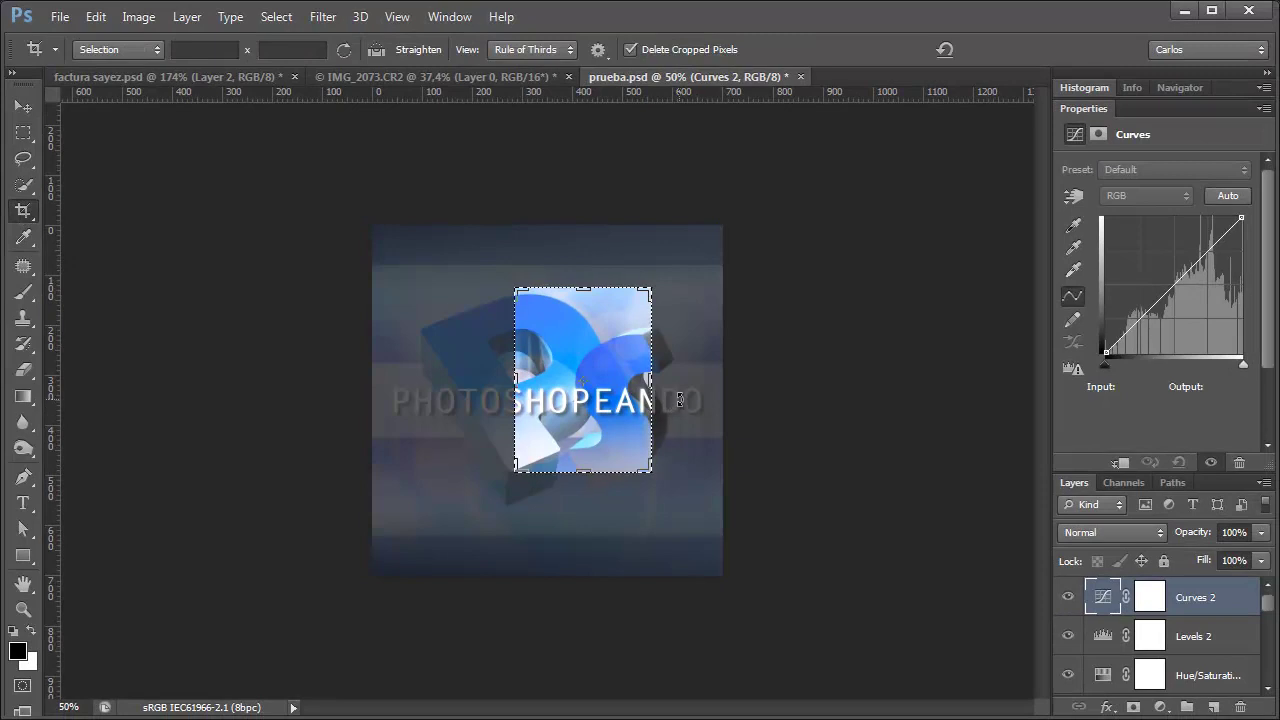